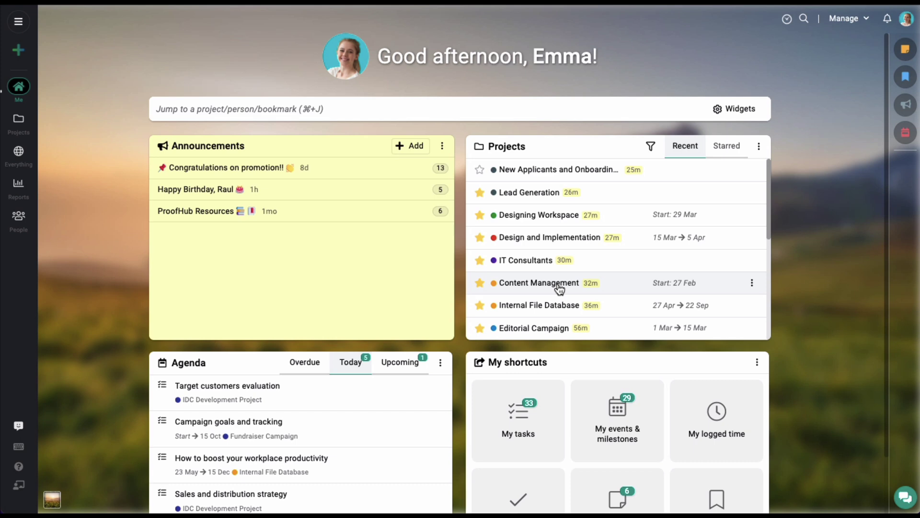
- Open the Content Management project and scroll its Overview summary down and back to the top
click(558, 284)
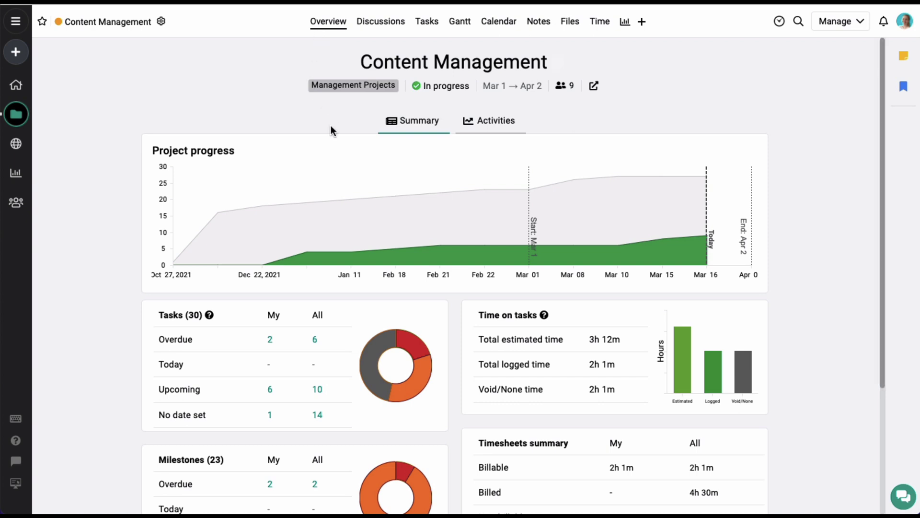
scroll(339, 182, down, 1)
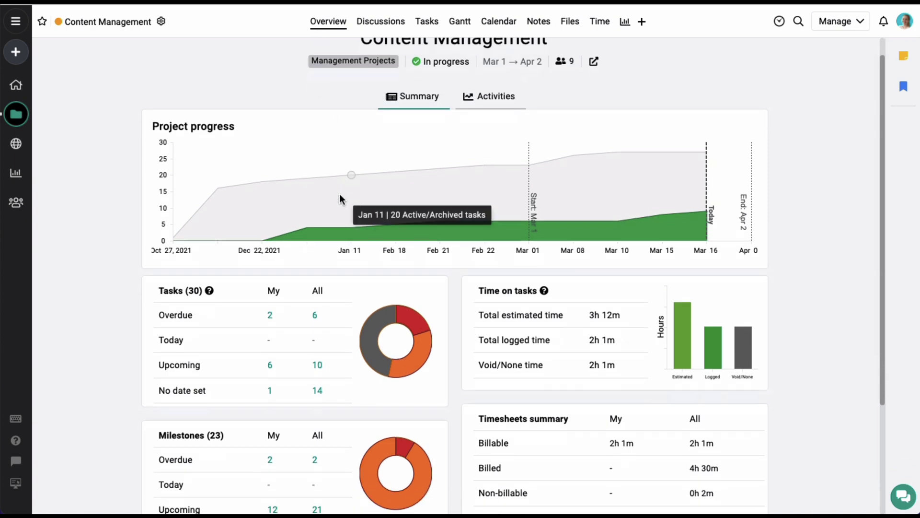
scroll(348, 272, down, 3)
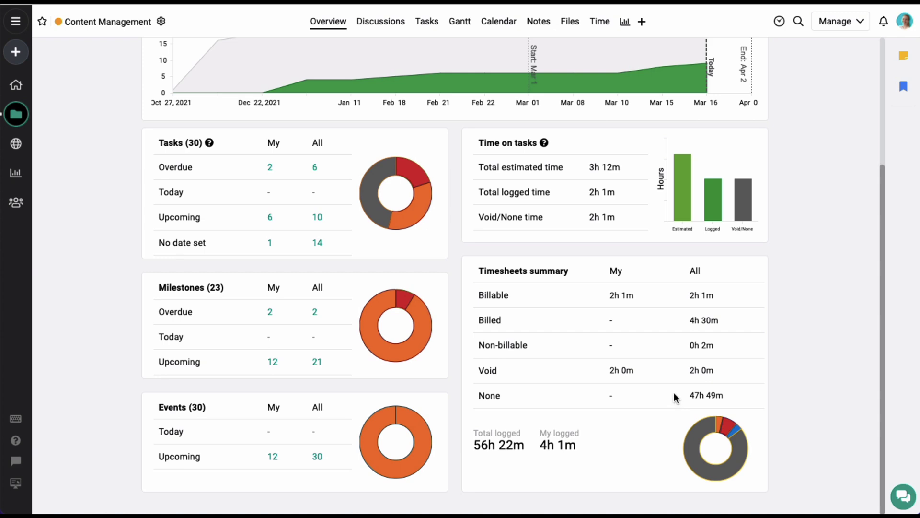
scroll(673, 392, up, 4)
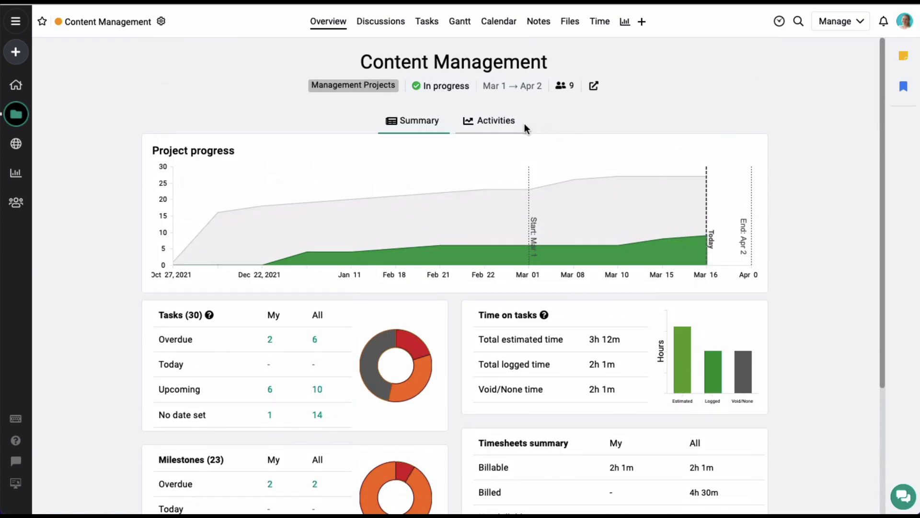
click(509, 131)
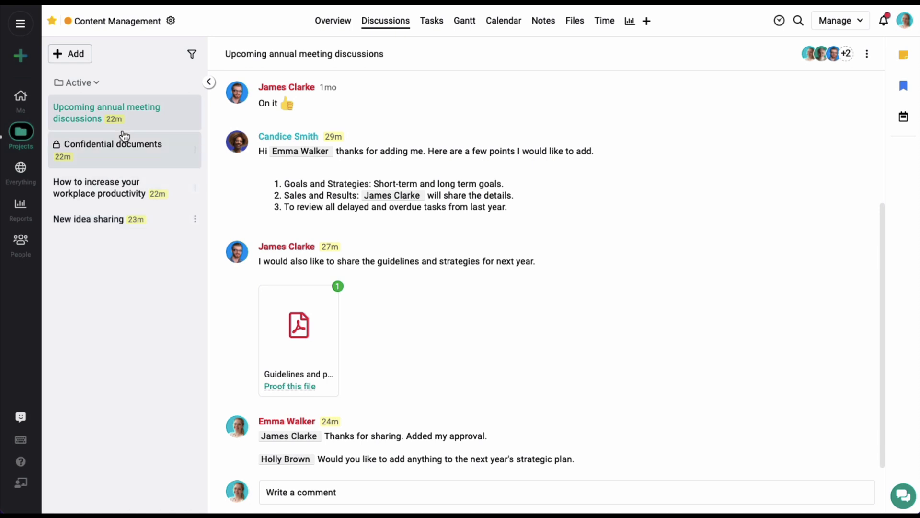
- Start a new discussion topic in the project's Discussions
click(77, 54)
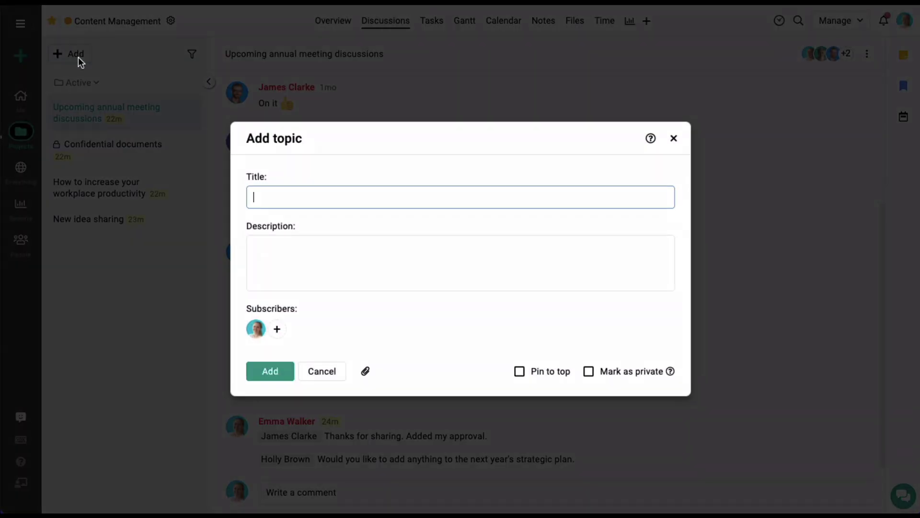
- Title the new topic 'Social media content campaign', leaving the description empty
click(339, 179)
click(345, 252)
click(351, 332)
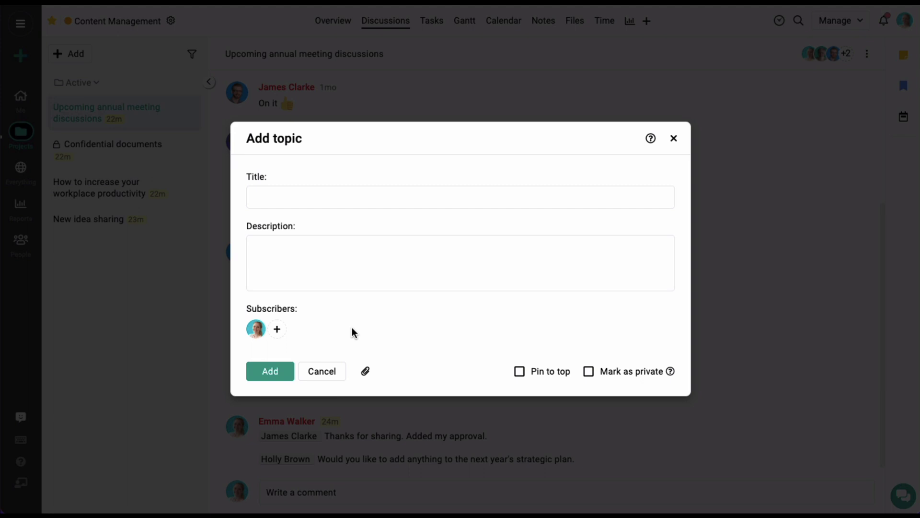
click(342, 201)
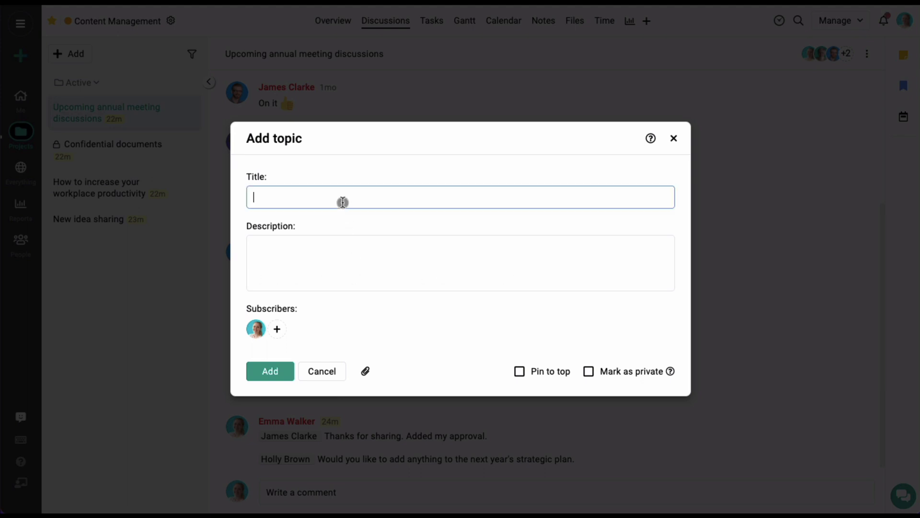
text(Social media content campaign)
click(350, 216)
click(354, 242)
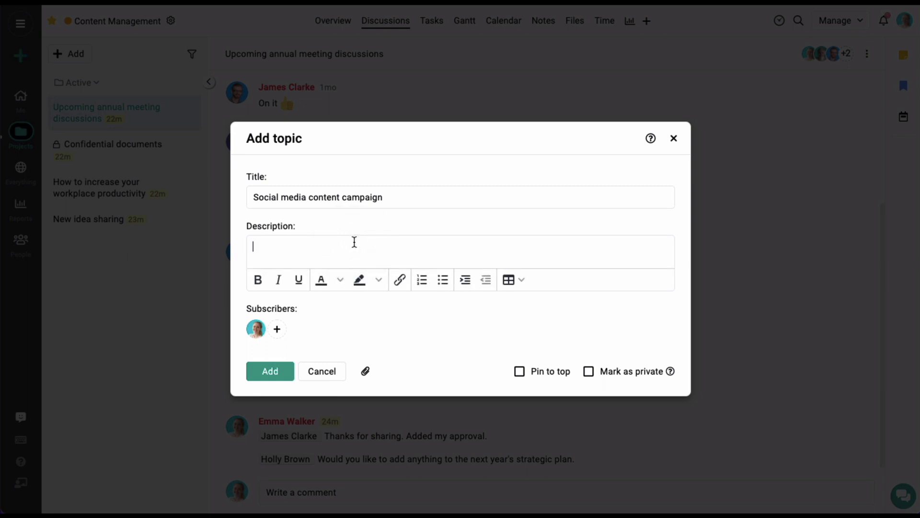
- Subscribe three more teammates to the topic and add it
click(280, 326)
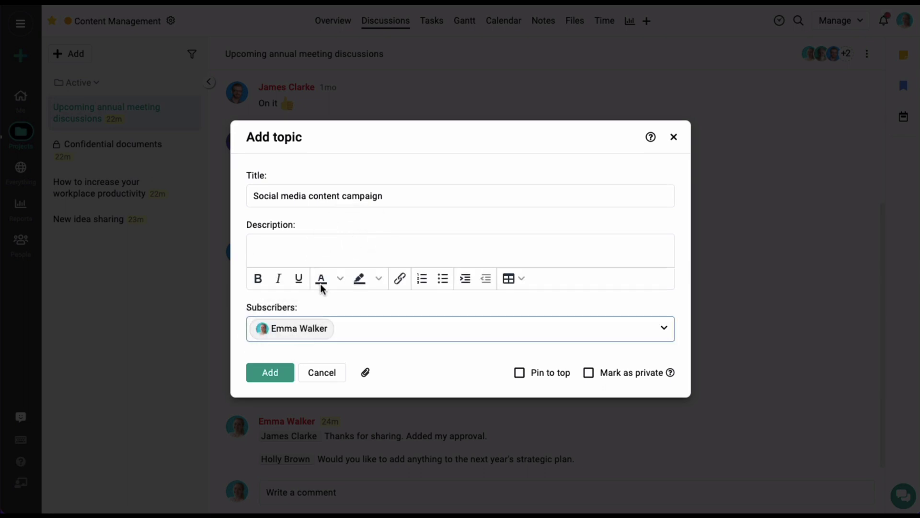
click(349, 320)
click(354, 178)
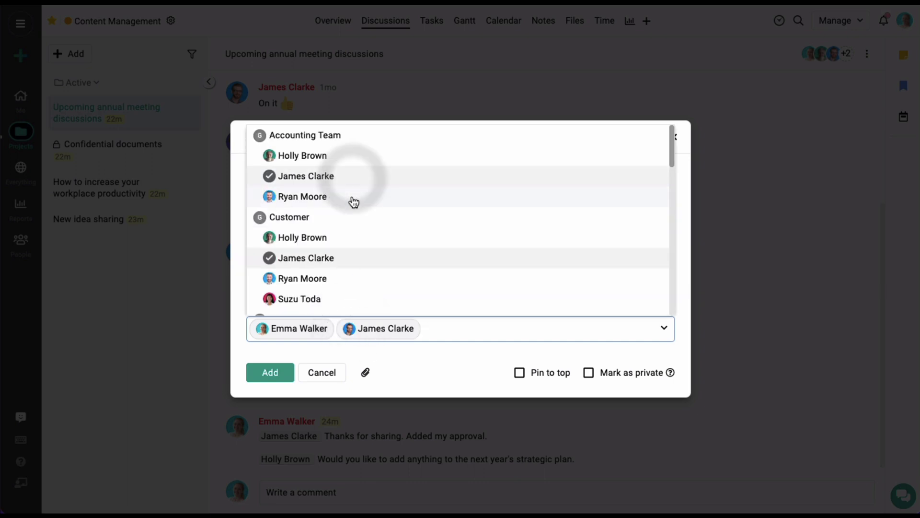
click(353, 197)
click(350, 238)
click(233, 332)
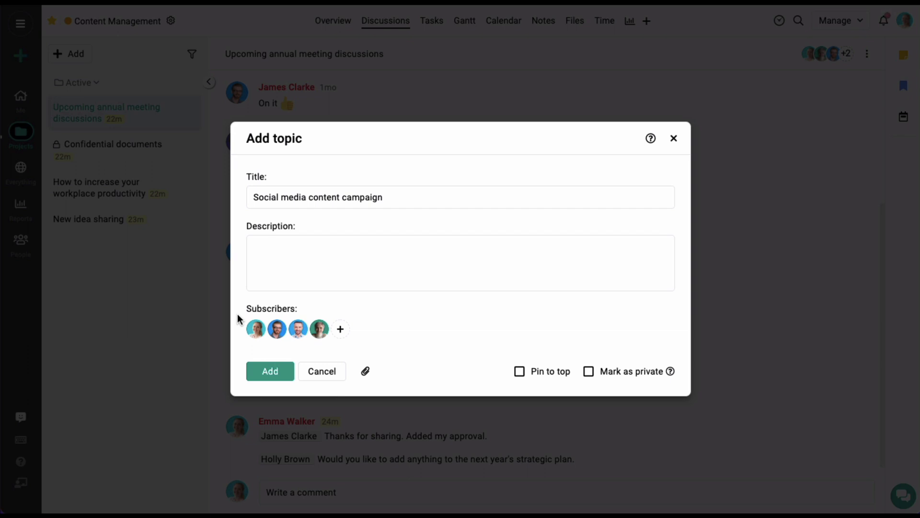
click(262, 368)
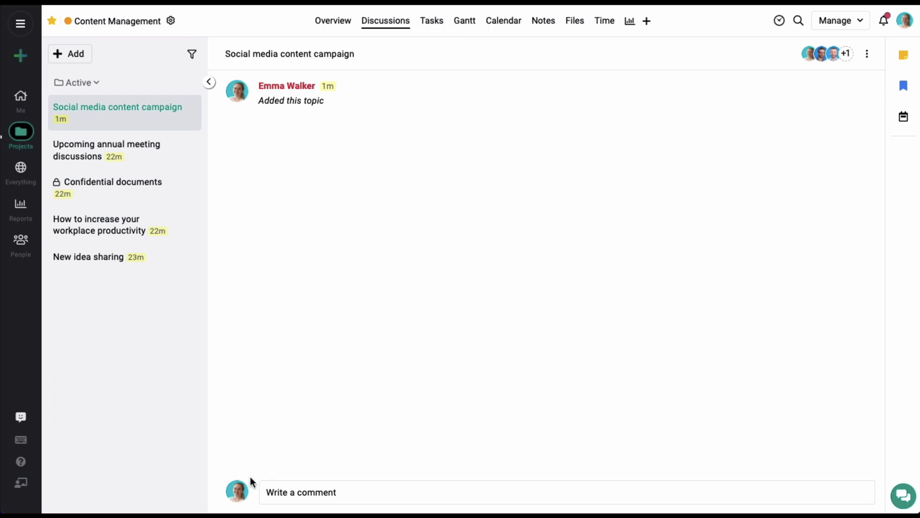
- Post a 'Hi @' comment that mentions a teammate, then collapse the comment editor
click(340, 492)
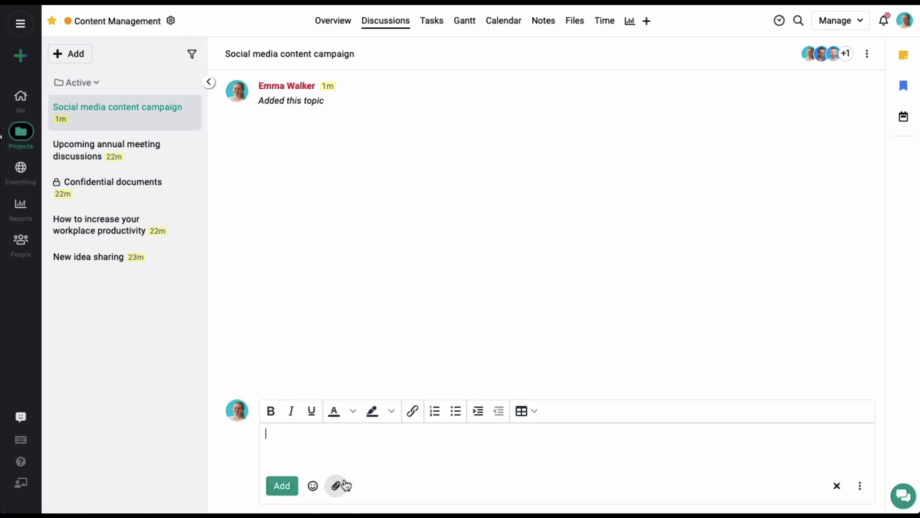
text(Hi)
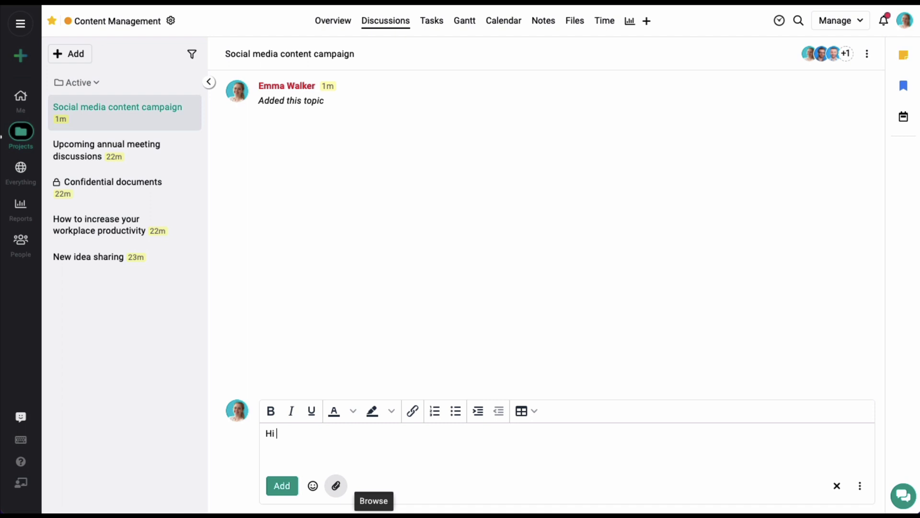
text( @)
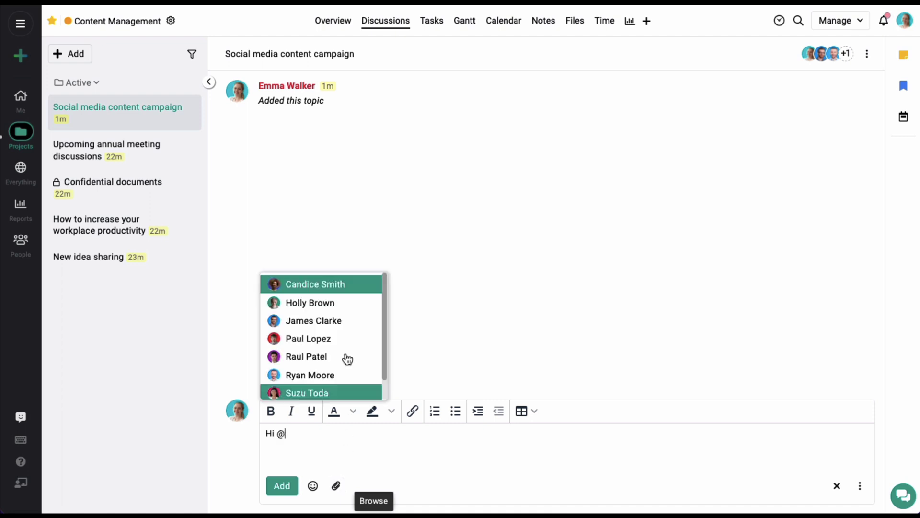
click(347, 321)
click(398, 438)
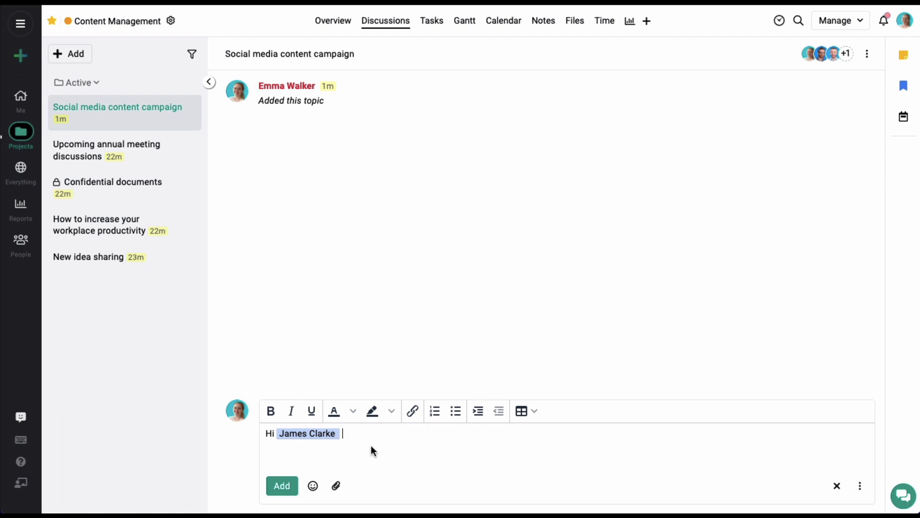
click(279, 484)
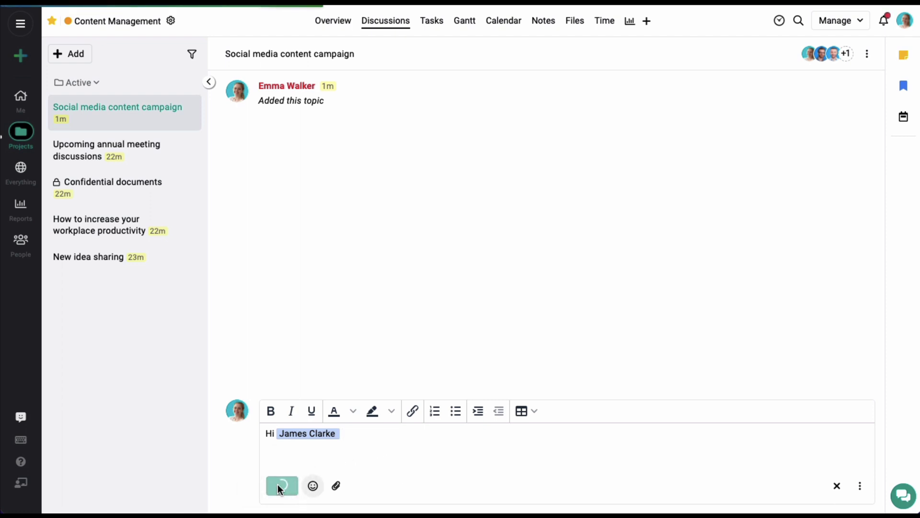
click(838, 486)
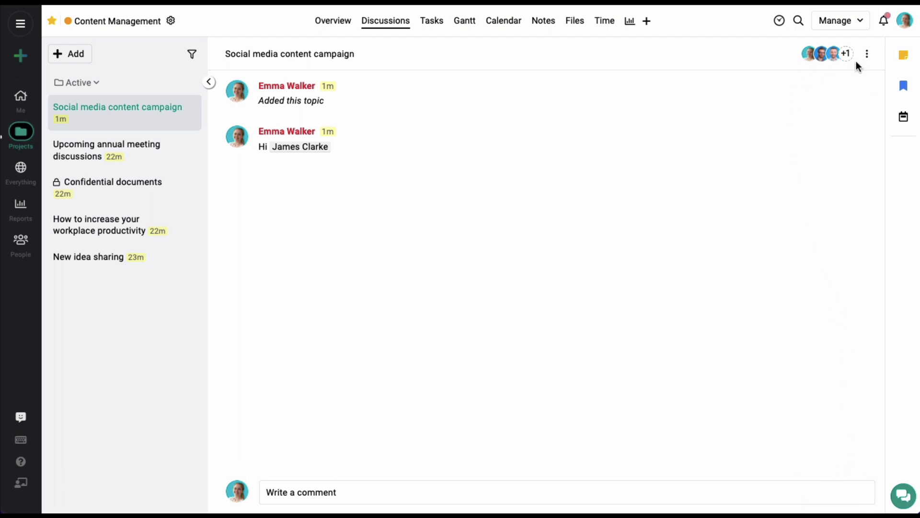
mouse_move(846, 57)
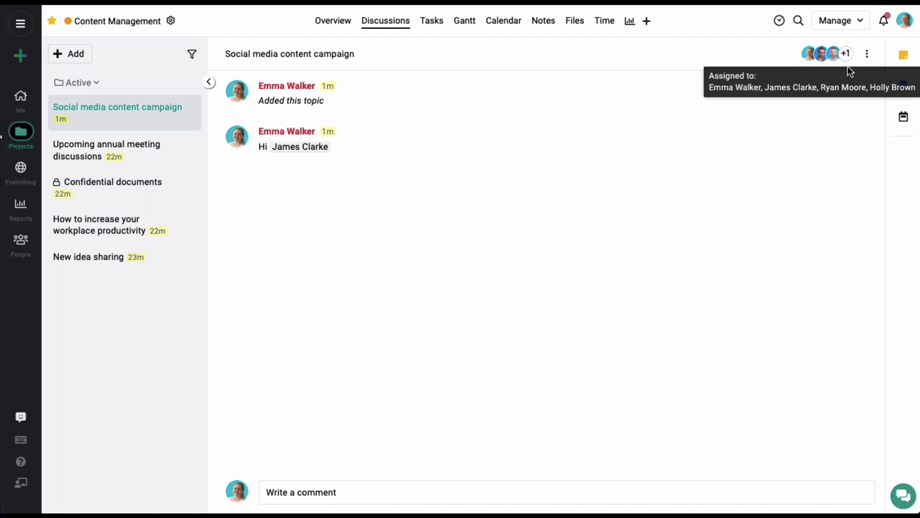
mouse_move(852, 114)
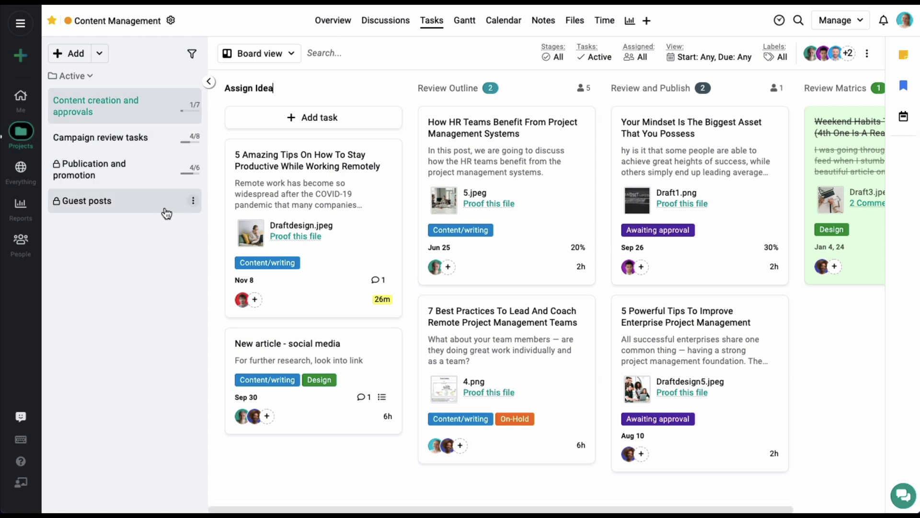
- Create the 'Social media marketing' task list using the Marketing workflow
click(100, 62)
click(98, 99)
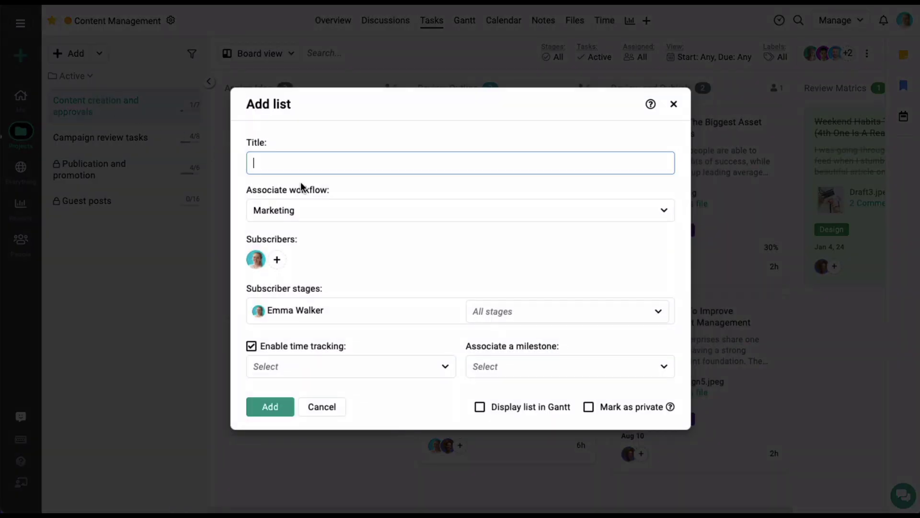
text(Social media marketing)
click(306, 210)
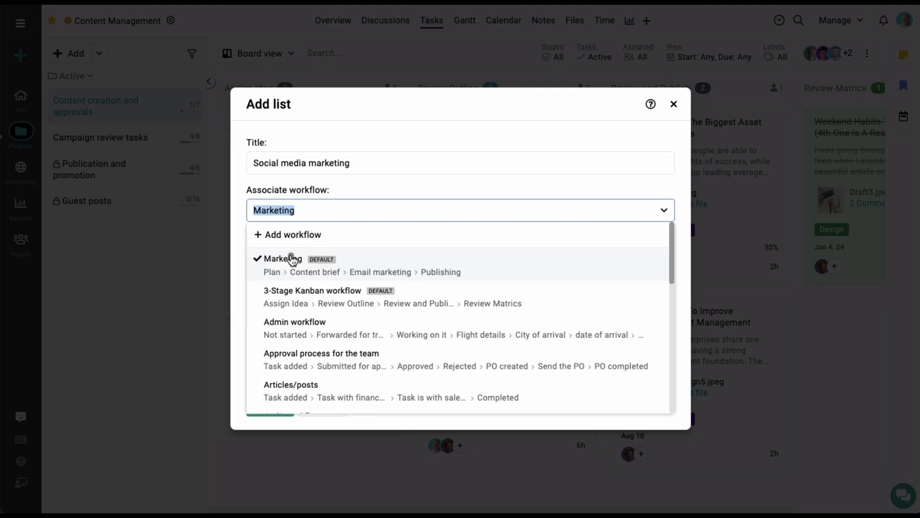
click(291, 257)
click(276, 405)
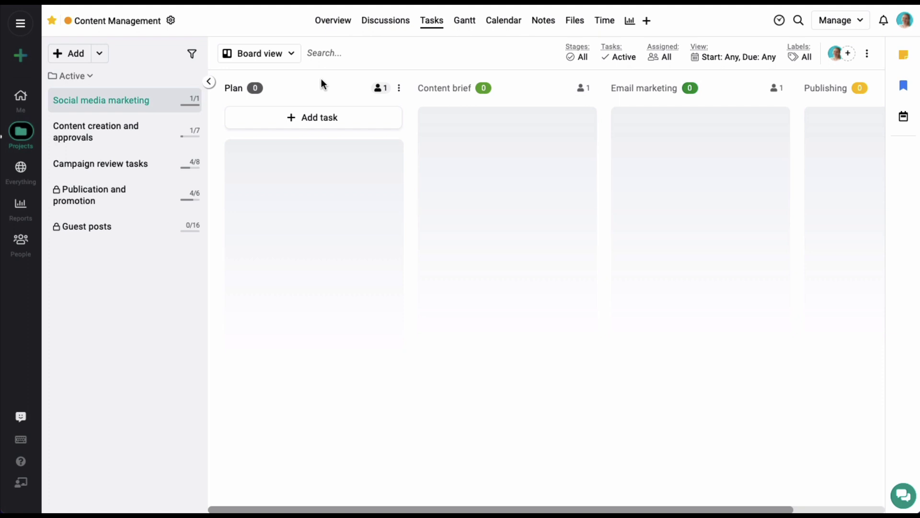
- Add the task 'Developing Social Media Strategy' to Plan with two subscribers
click(277, 60)
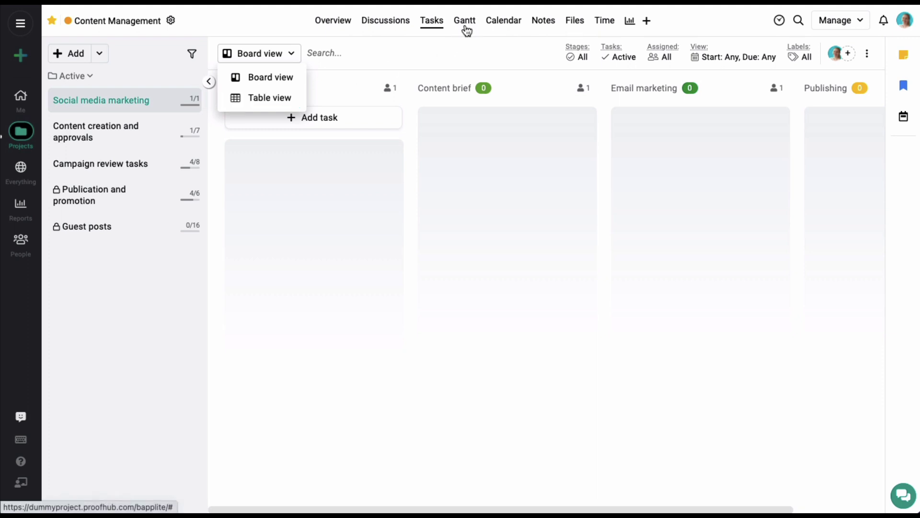
click(465, 48)
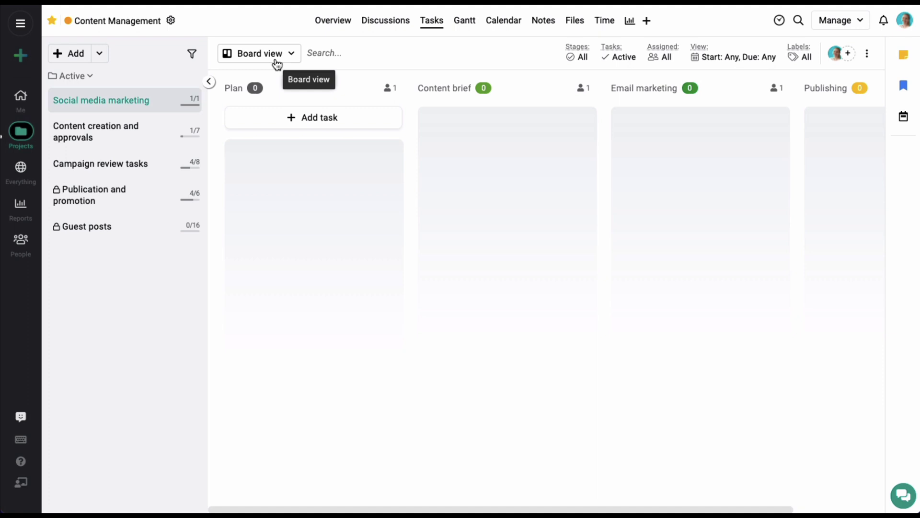
click(312, 118)
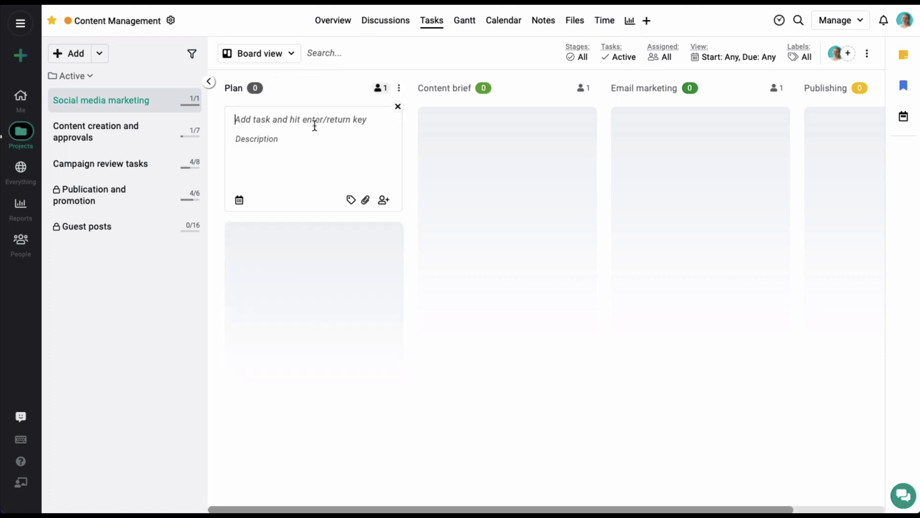
click(315, 126)
text(Developing Social Media Strategy)
click(382, 201)
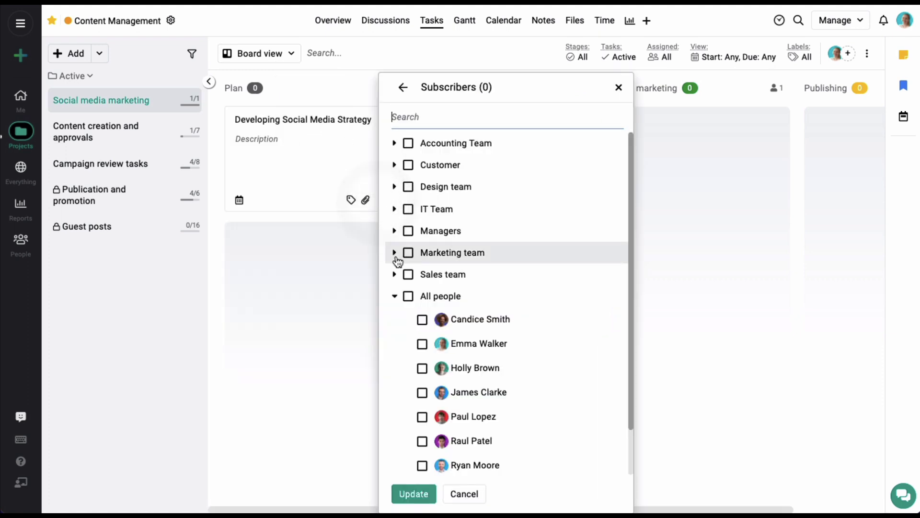
click(436, 344)
click(454, 324)
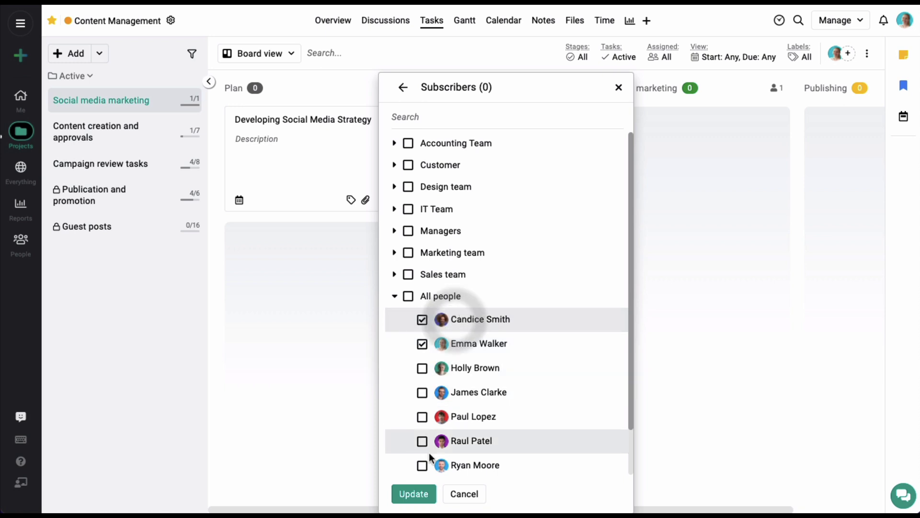
click(412, 494)
triple_click(356, 120)
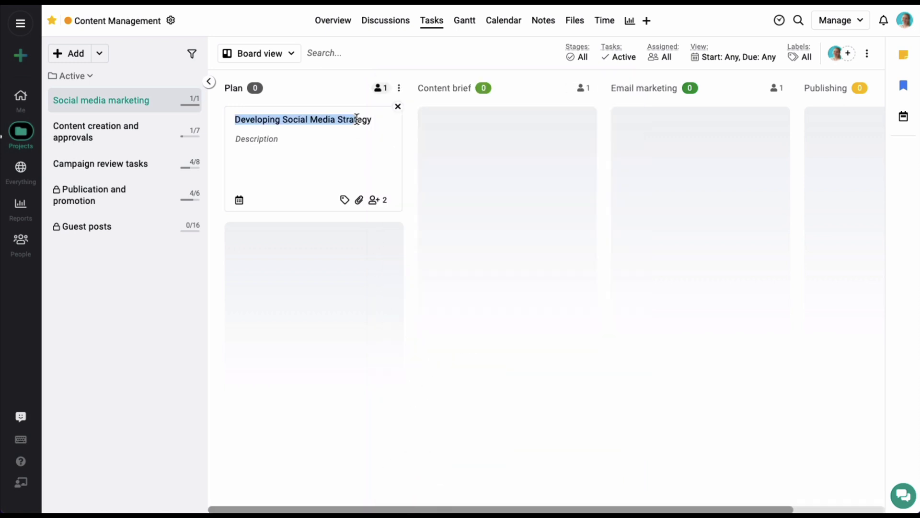
key(Return)
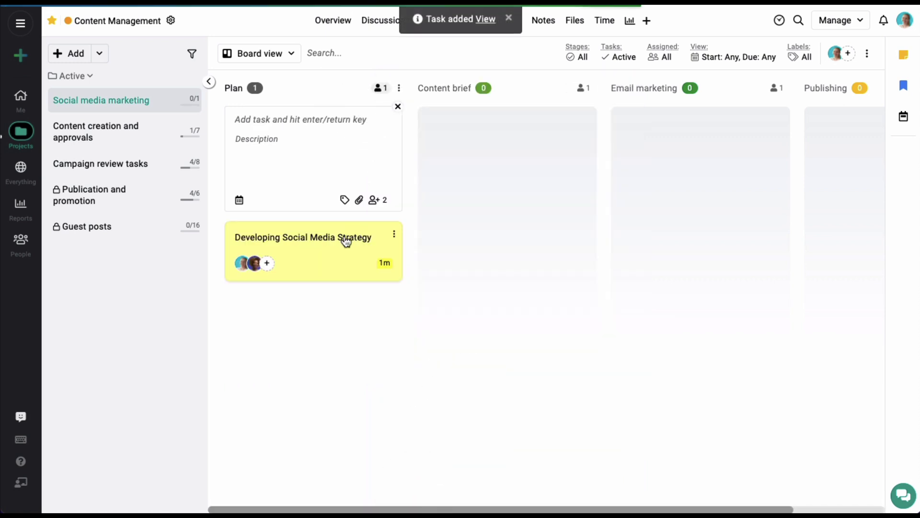
- Drag the task through Content brief and Email marketing into Publishing, then open Content creation and approvals
drag(401, 238, 447, 163)
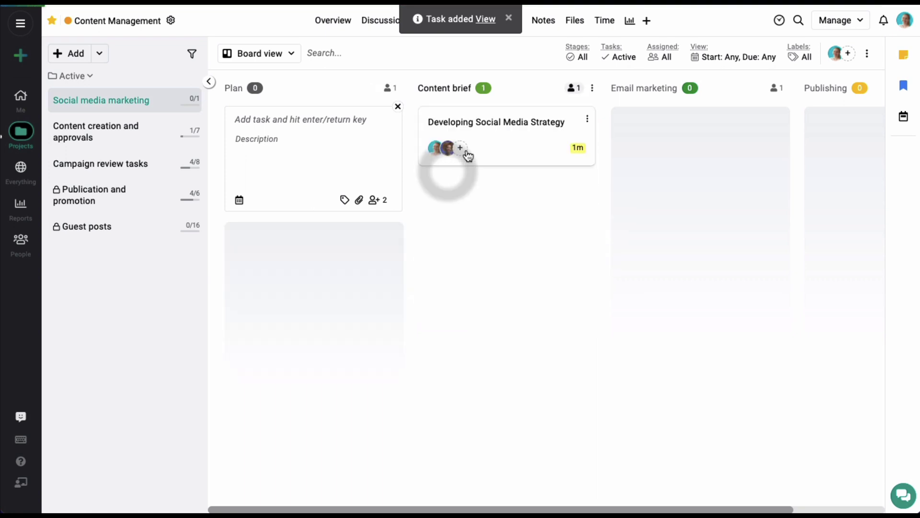
drag(551, 166, 666, 153)
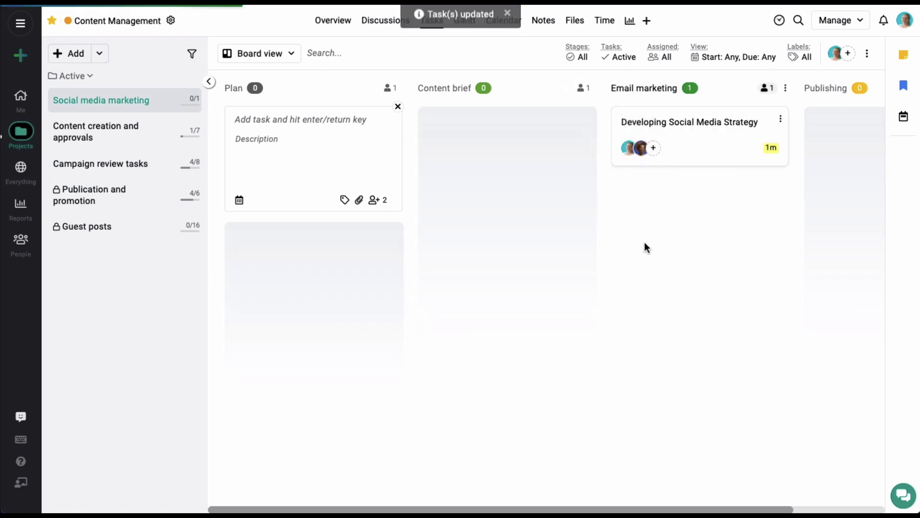
drag(622, 510, 800, 509)
drag(634, 136, 739, 98)
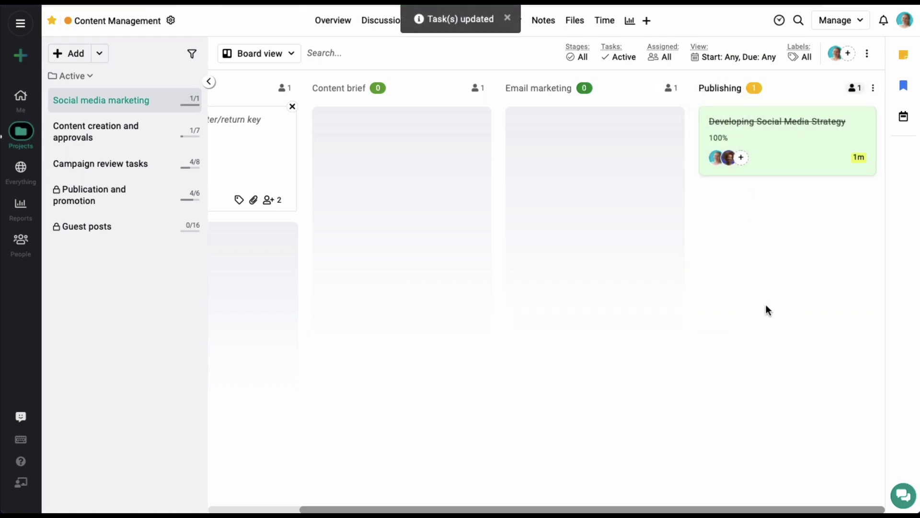
click(130, 134)
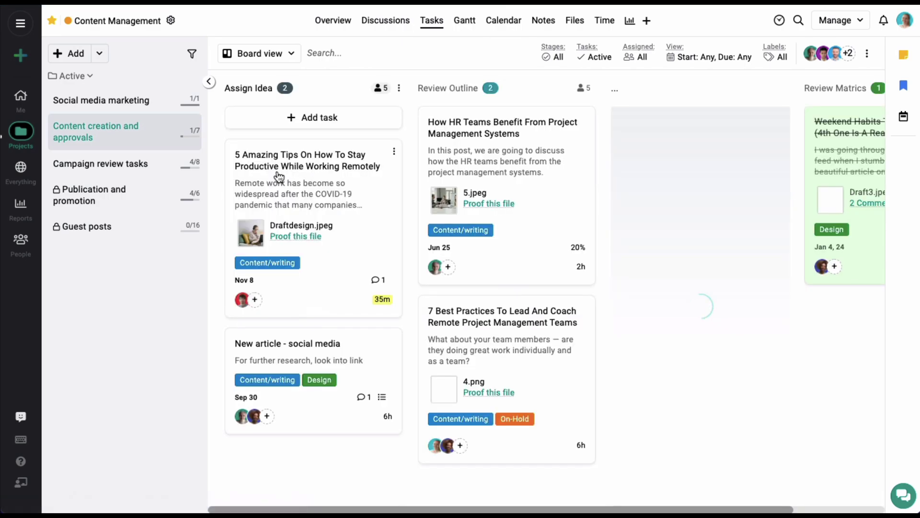
click(278, 176)
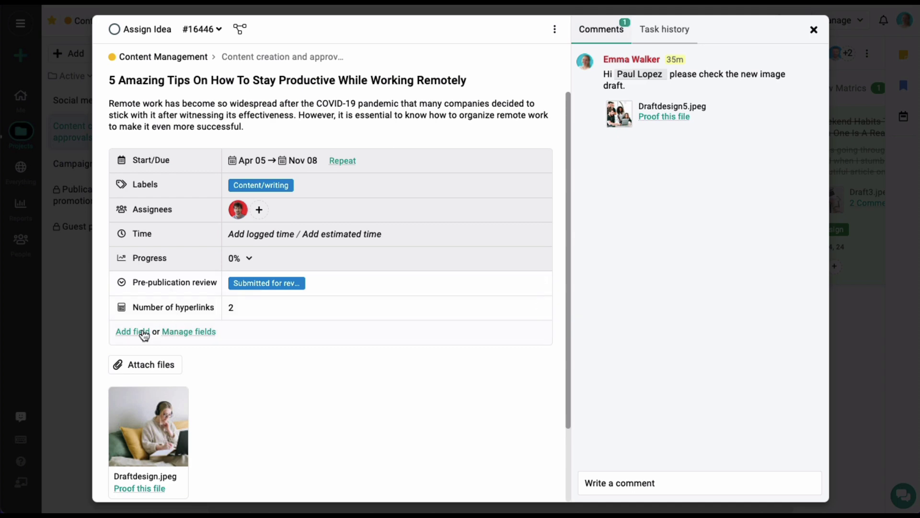
click(813, 30)
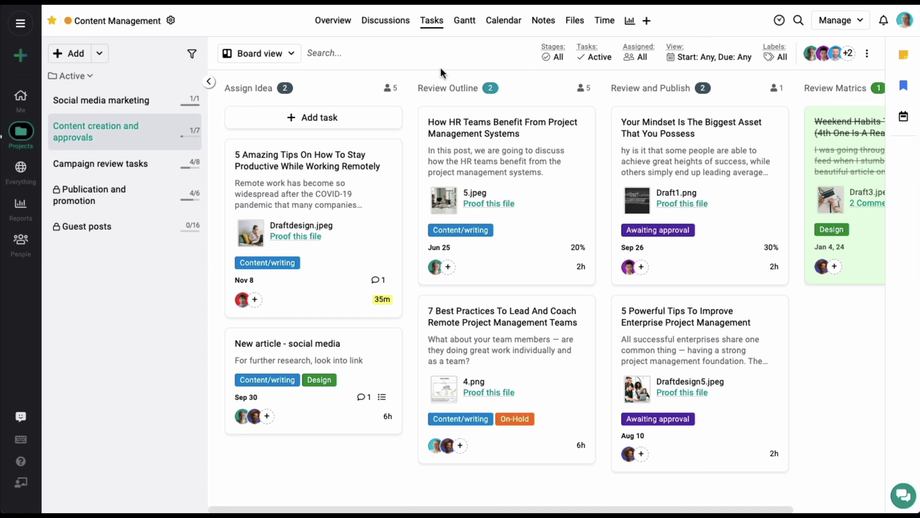
- Switch the tasks to Table view, scroll right, and check the column options panel
click(291, 53)
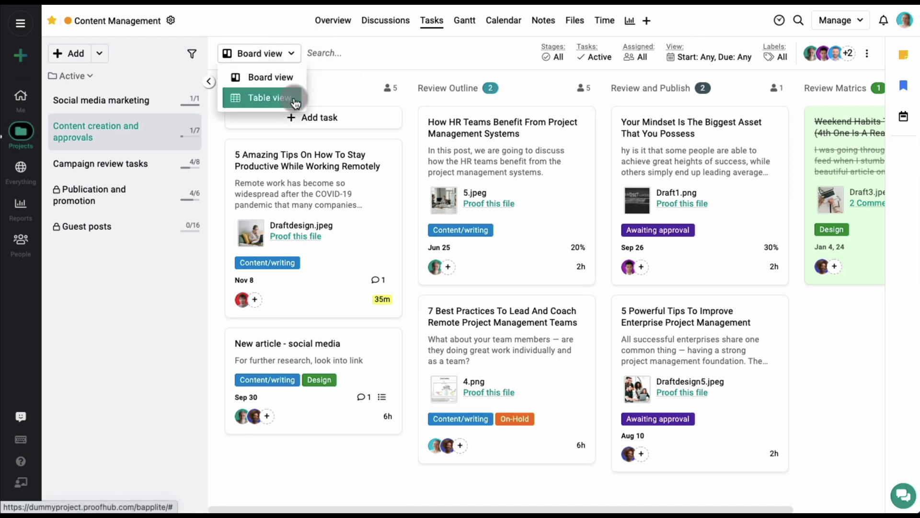
click(294, 97)
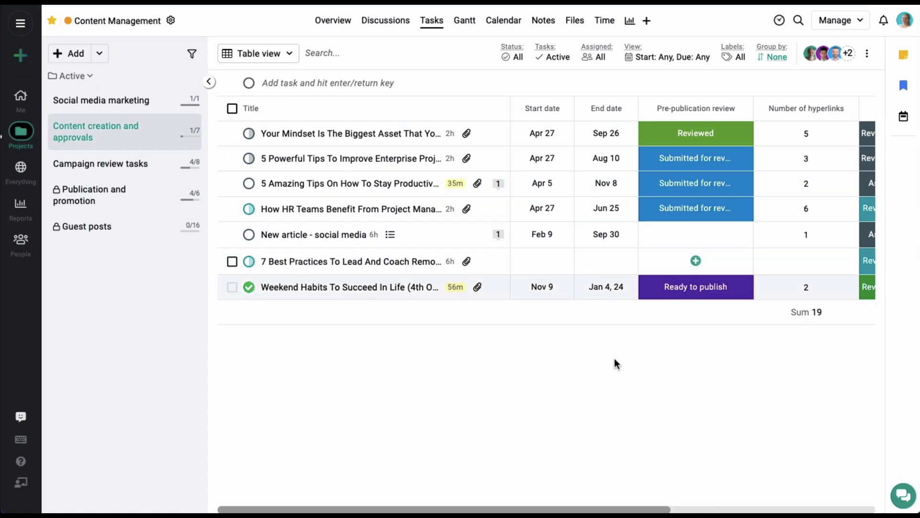
drag(620, 509, 851, 504)
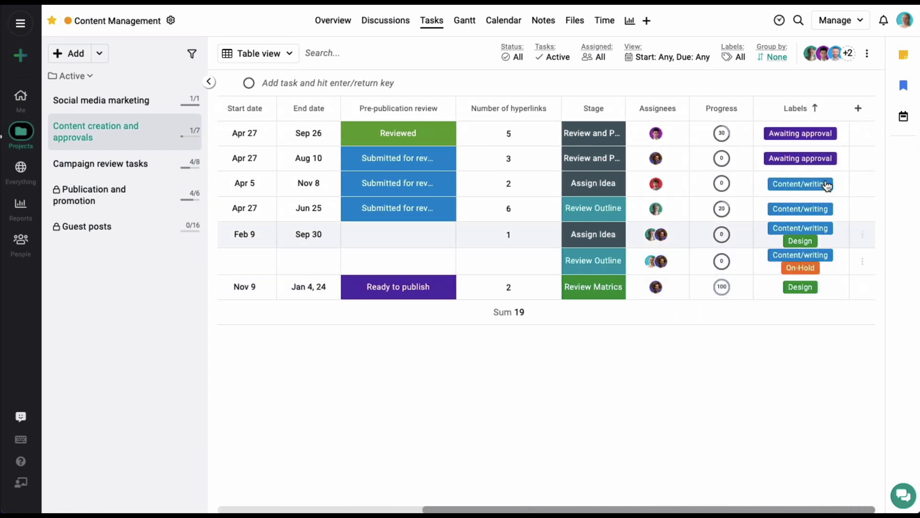
click(857, 110)
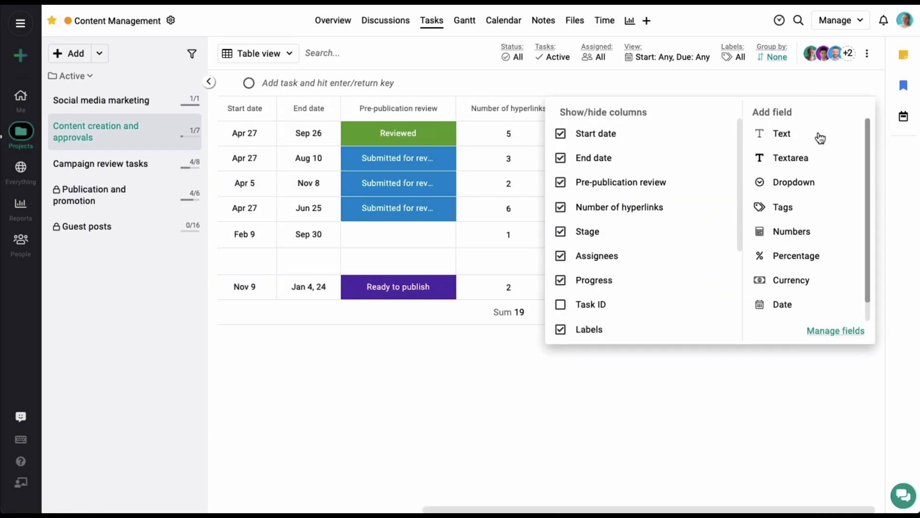
click(815, 391)
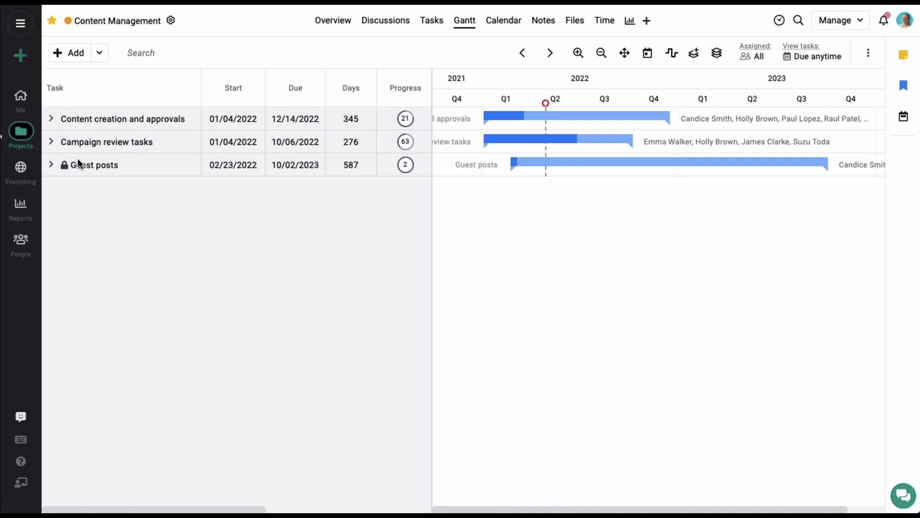
- Expand Content creation and approvals and set due dates: New article 05/26, Your Mindset 06/30
click(51, 120)
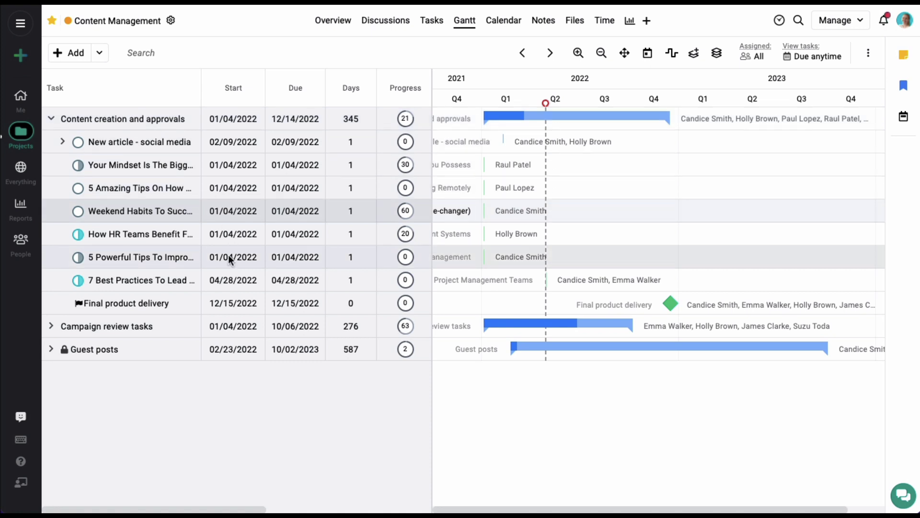
click(289, 140)
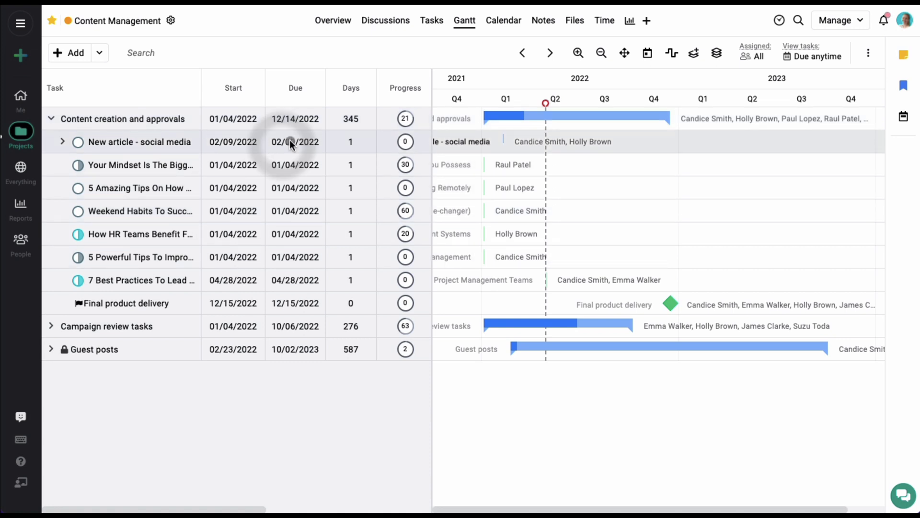
click(453, 167)
click(452, 167)
click(453, 167)
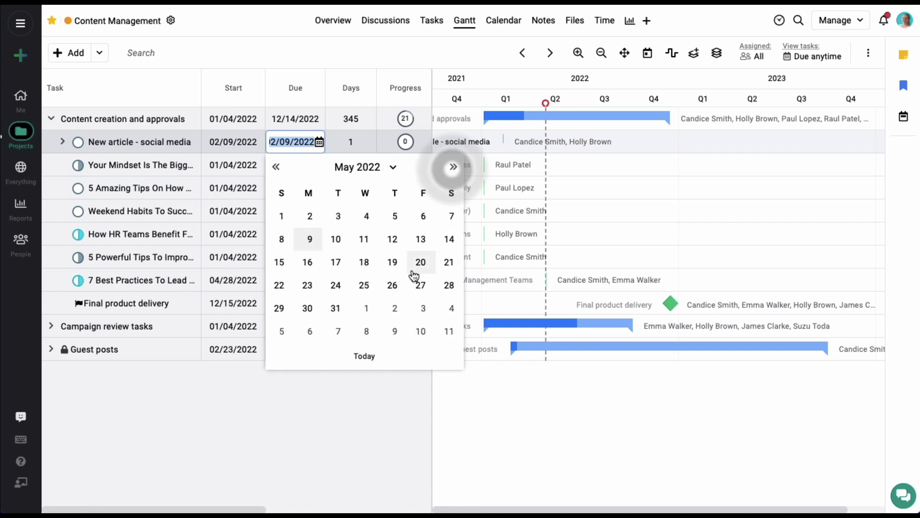
click(394, 284)
click(291, 164)
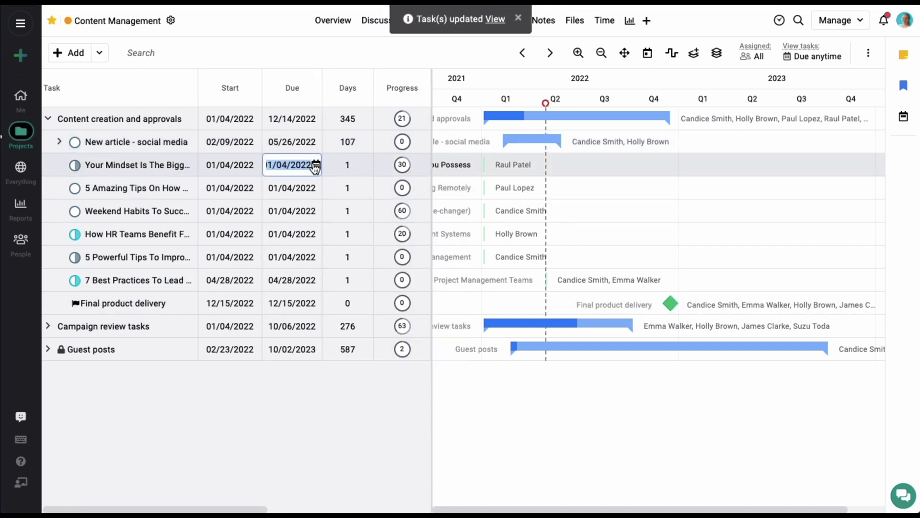
click(314, 165)
click(451, 190)
click(451, 189)
click(451, 189)
click(450, 190)
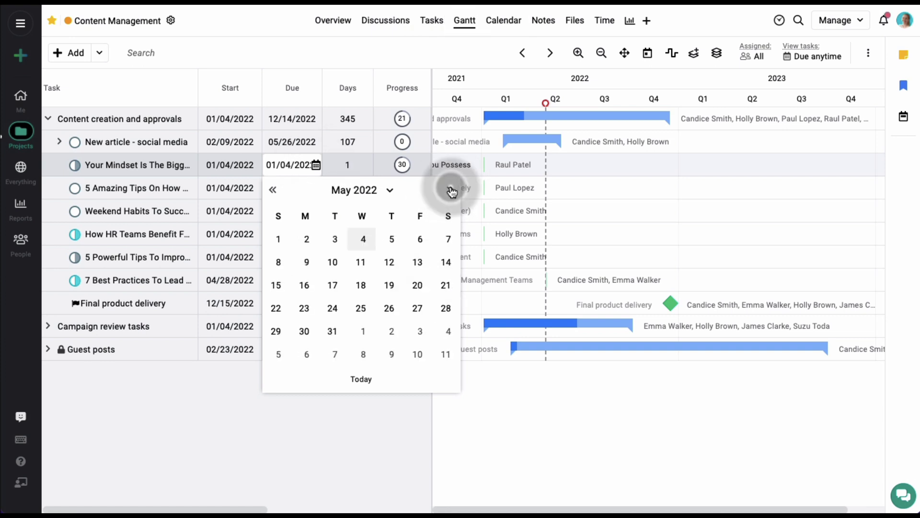
click(451, 190)
click(387, 330)
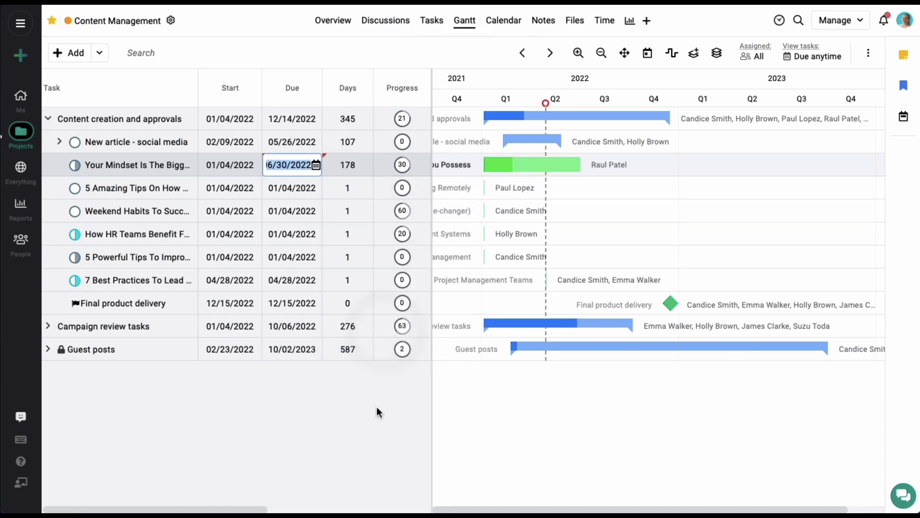
- Set 5 Amazing Tips due 04/30/2022 and make it start after Your Mindset
click(288, 189)
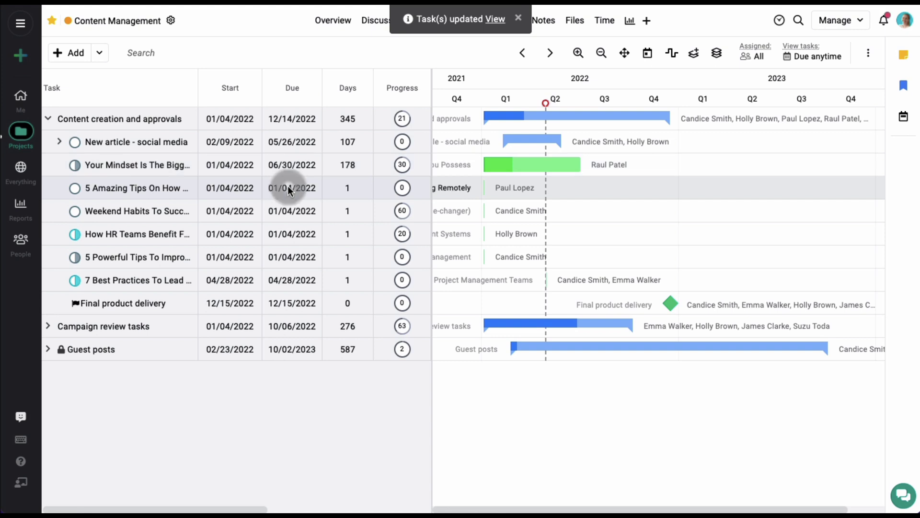
click(316, 187)
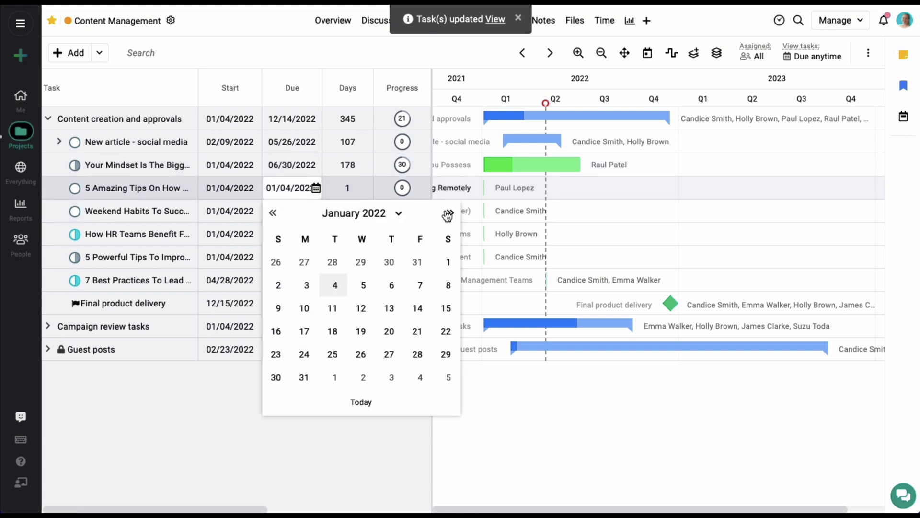
click(449, 213)
click(449, 213)
click(450, 212)
click(446, 354)
click(532, 421)
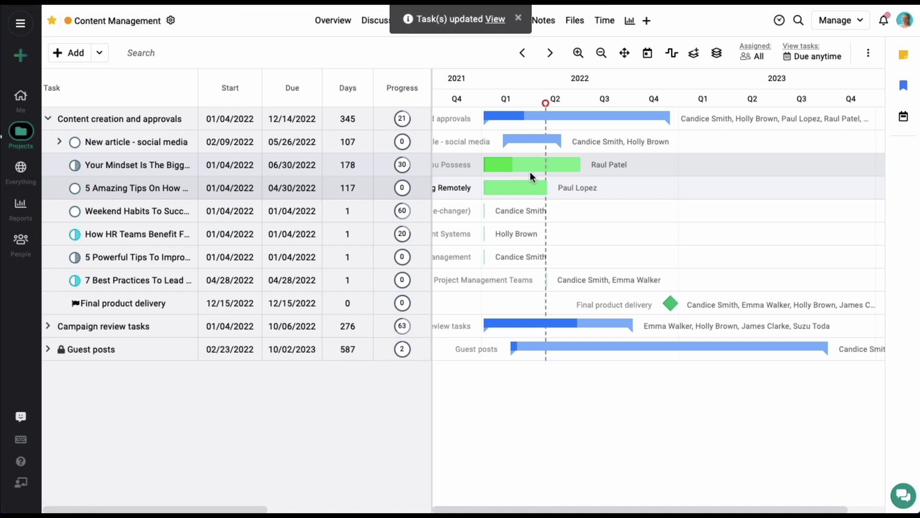
mouse_move(532, 163)
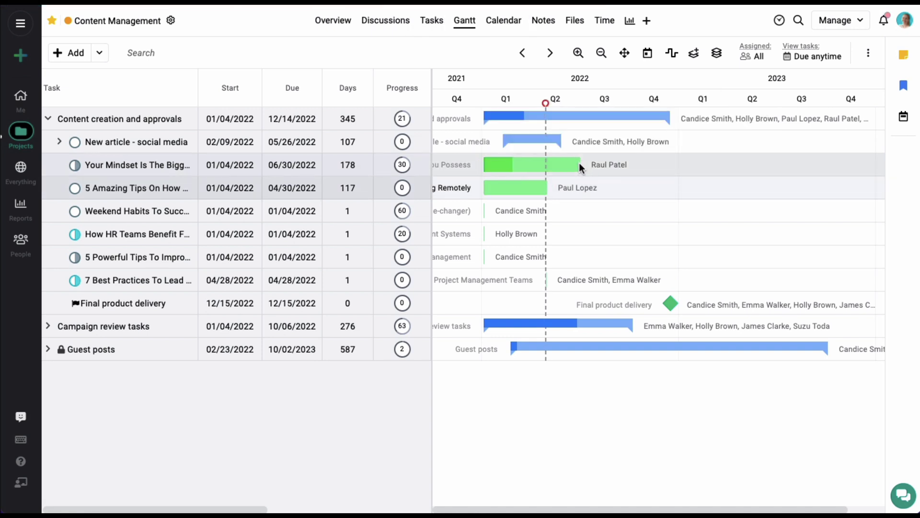
drag(582, 168, 482, 187)
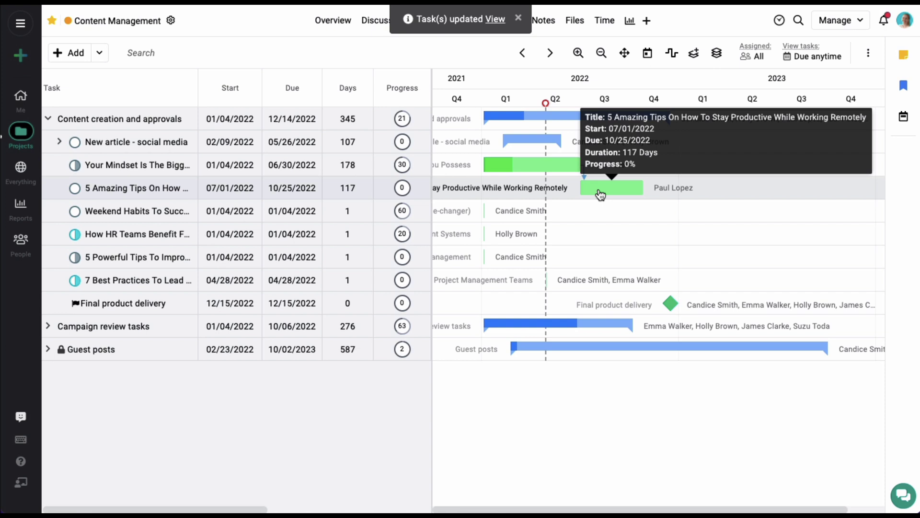
- Set due dates: Weekend Habits April 30, How HR Teams May 28
click(299, 210)
click(449, 236)
click(449, 236)
click(449, 235)
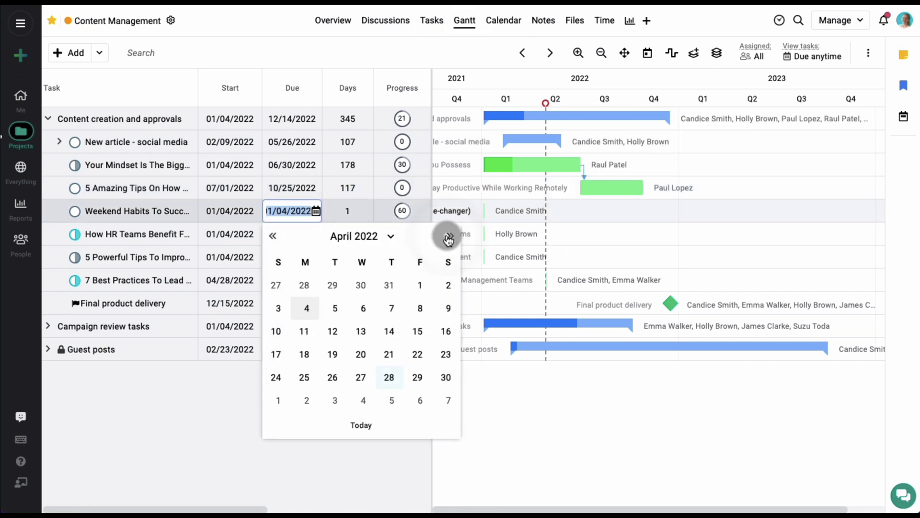
click(449, 380)
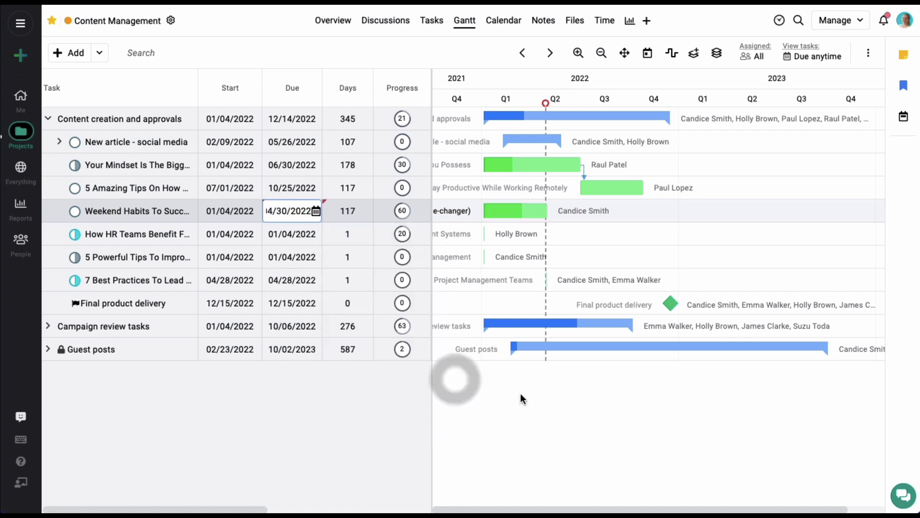
click(302, 233)
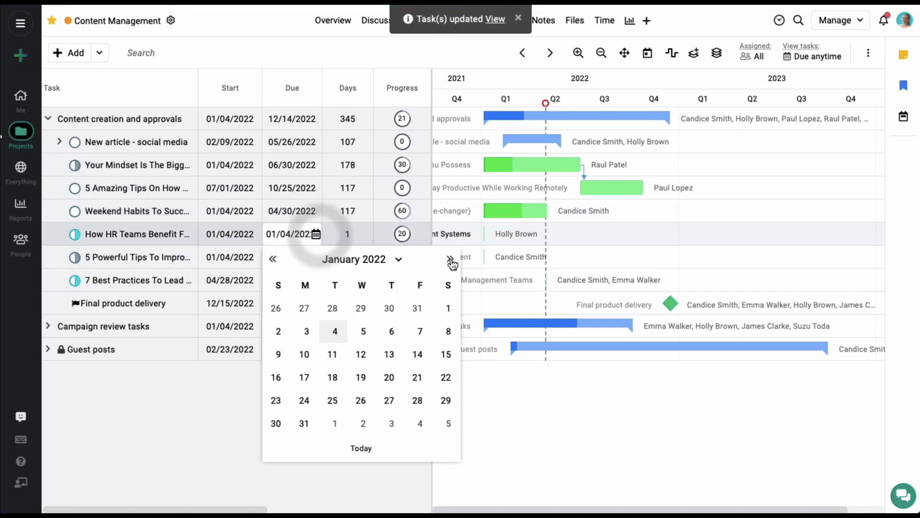
click(451, 259)
click(450, 259)
click(451, 259)
click(451, 259)
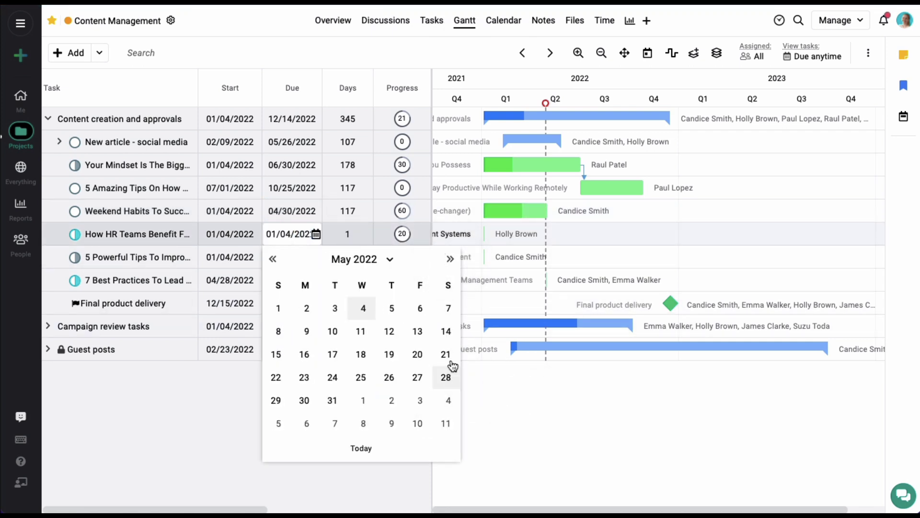
click(448, 376)
- Chain Weekend Habits after 5 Amazing Tips and How HR Teams after Weekend Habits
mouse_move(644, 191)
drag(643, 190, 480, 209)
mouse_move(698, 211)
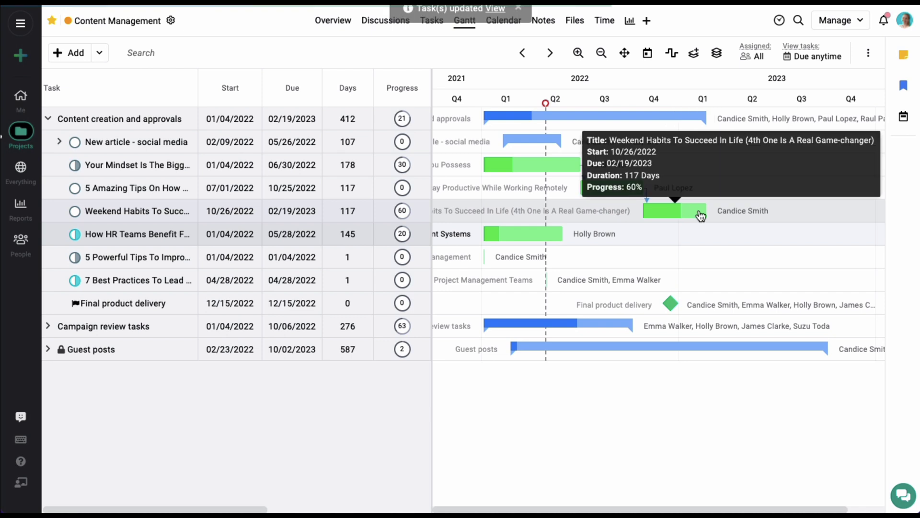
drag(707, 217, 482, 238)
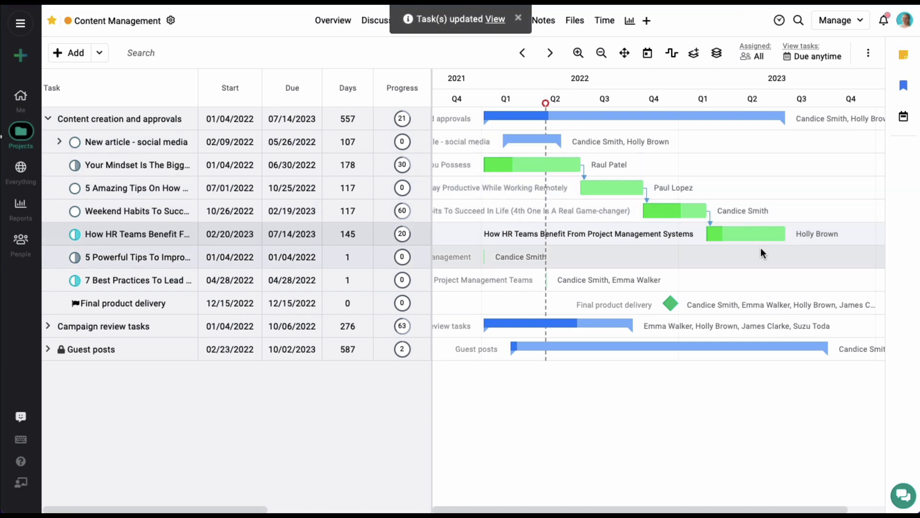
- Extend Your Mindset's due date to 11/21/2022
click(301, 164)
click(446, 190)
click(447, 191)
click(447, 191)
click(418, 331)
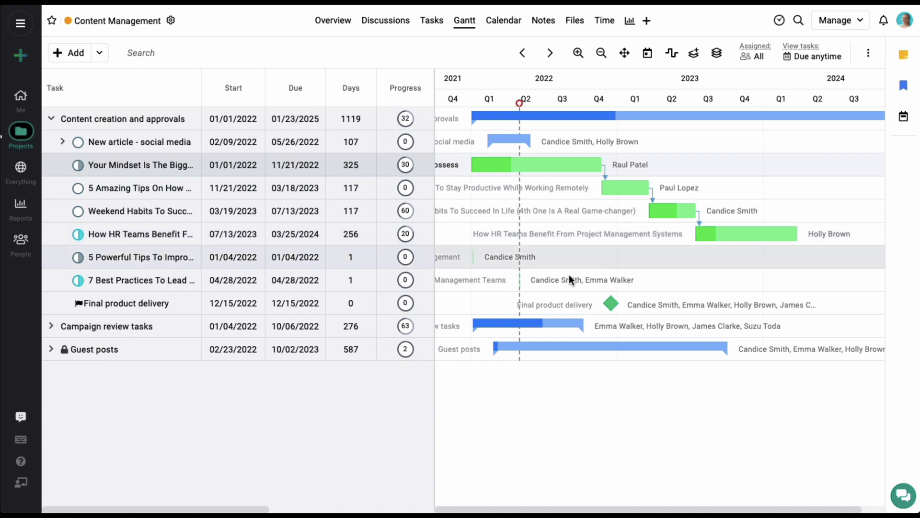
- Widen the Gantt task table, inspect a task's Constraint type list, then narrow the table again
right_click(147, 235)
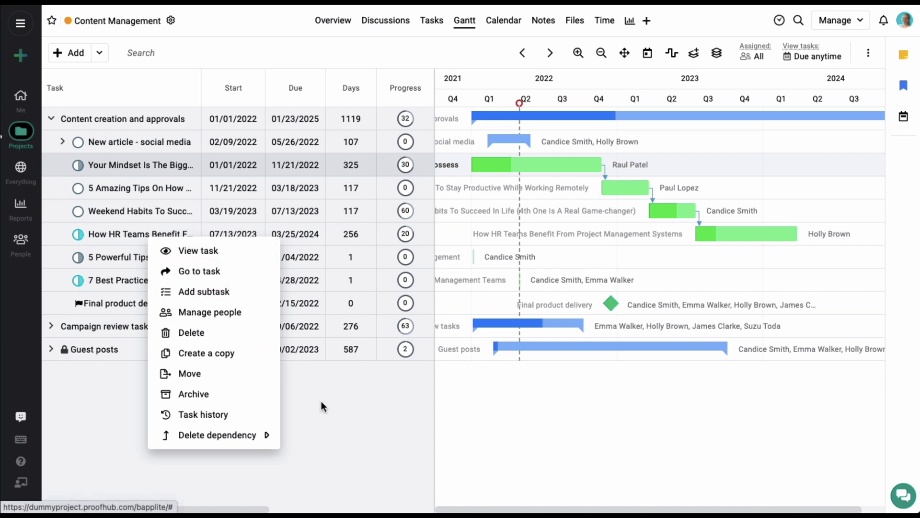
click(347, 390)
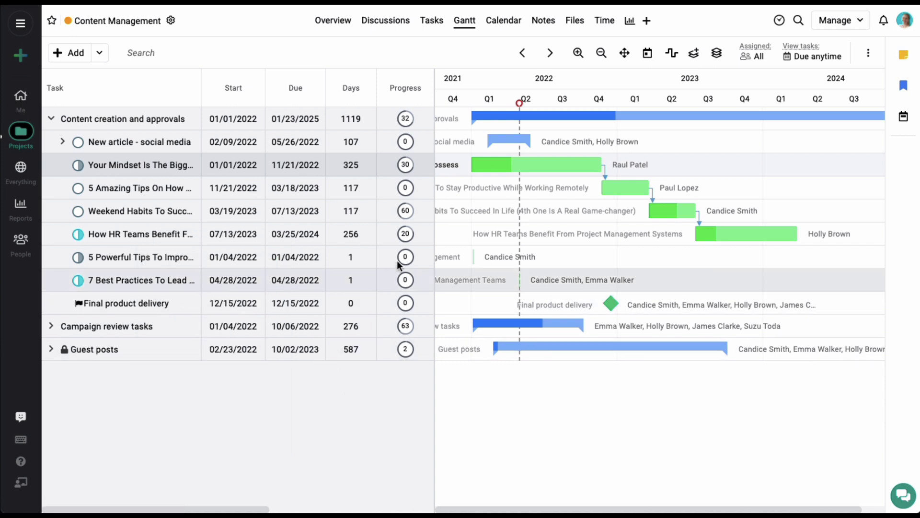
drag(563, 232, 706, 233)
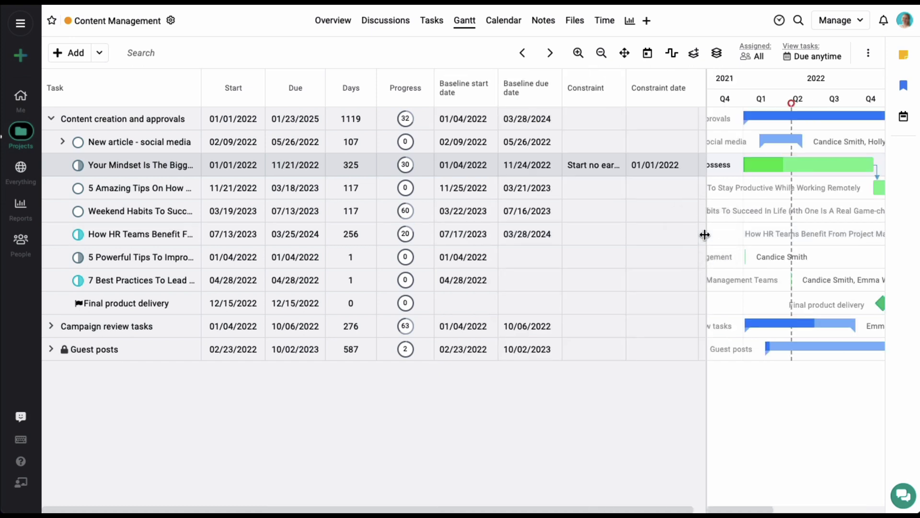
click(618, 188)
click(620, 189)
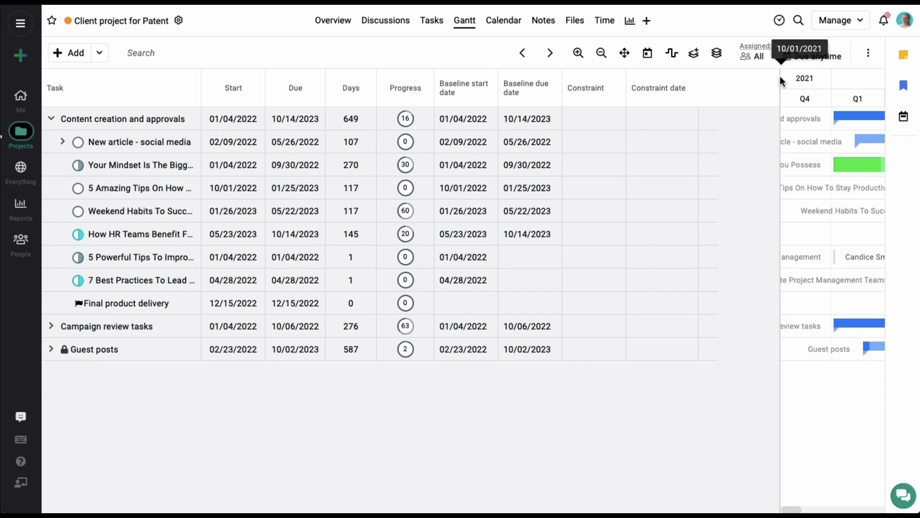
drag(781, 76, 462, 80)
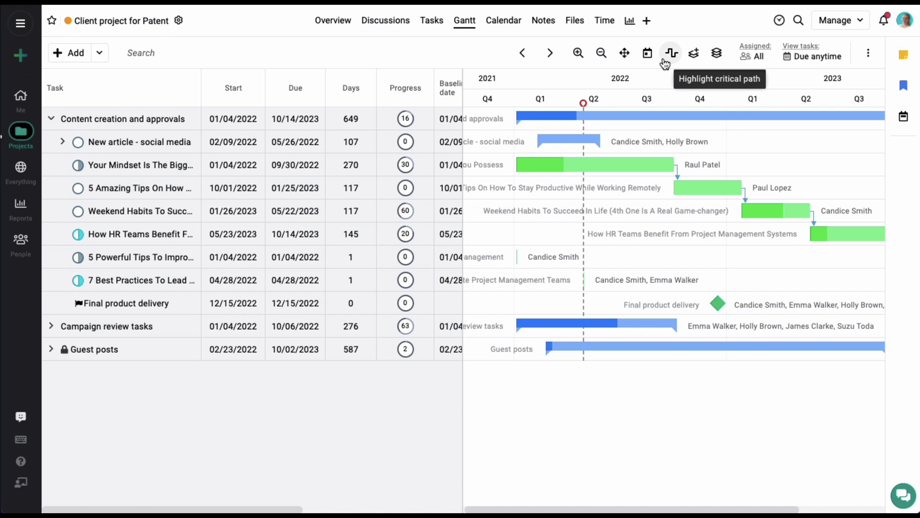
- Zoom the Gantt timeline out, set a baseline for the schedule, and show baseline bars
click(602, 53)
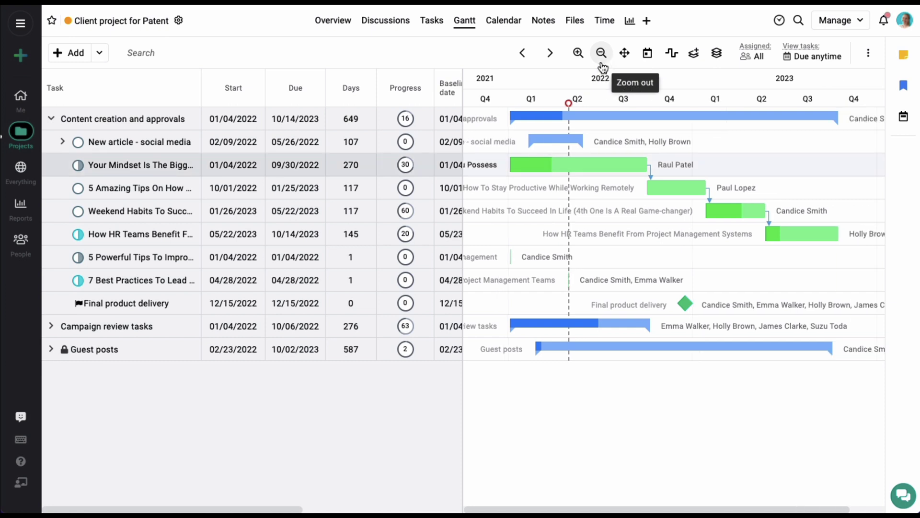
click(694, 60)
click(434, 303)
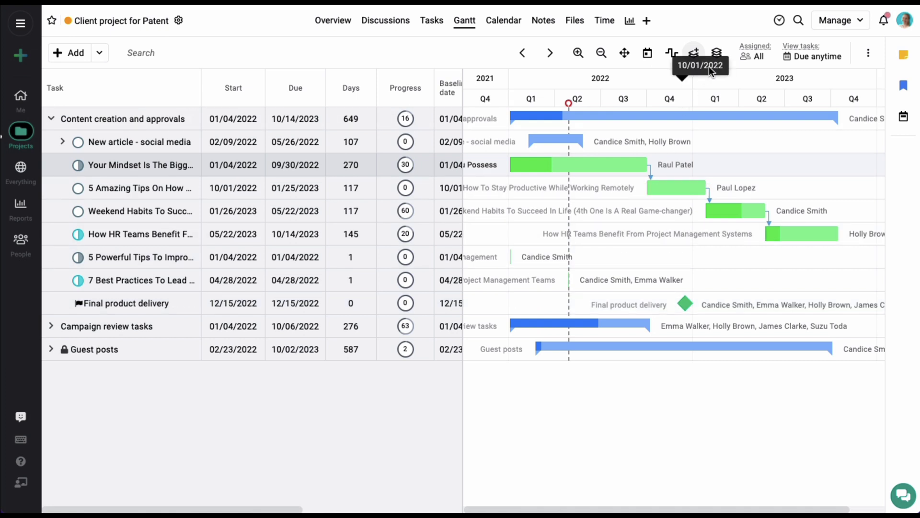
click(717, 53)
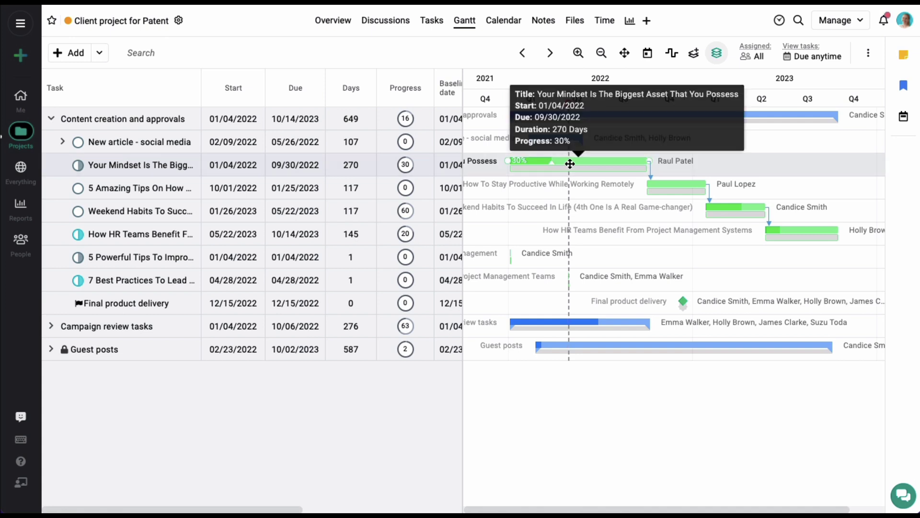
- Move the Your Mindset Is The Biggest Asset task's due date to Nov 24, 2022
mouse_move(571, 174)
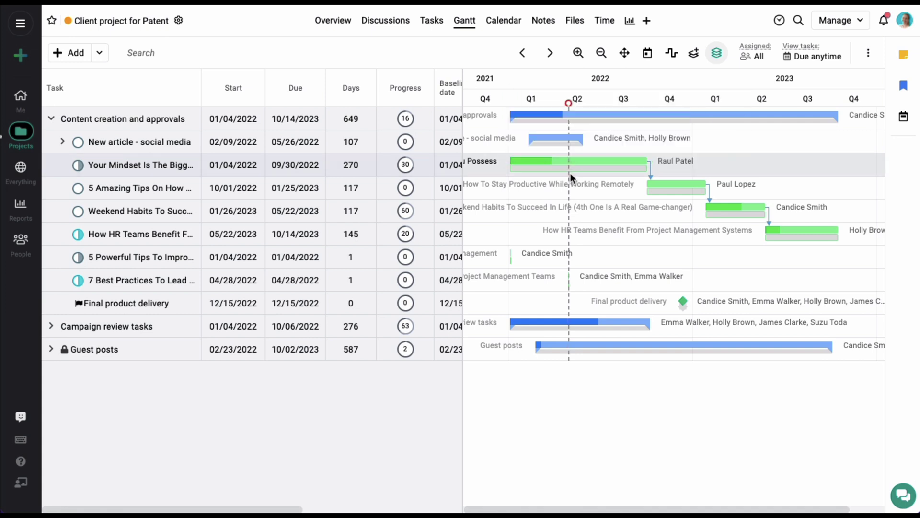
click(307, 165)
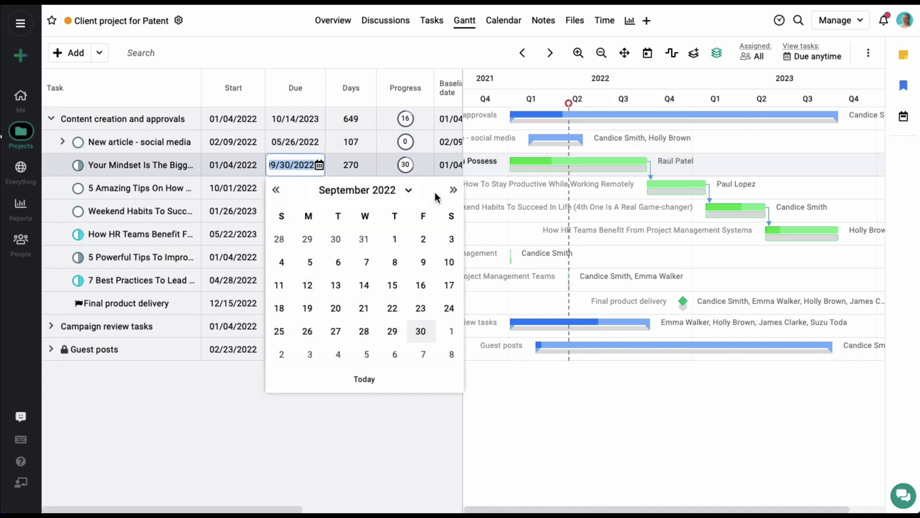
click(449, 191)
click(450, 191)
click(392, 309)
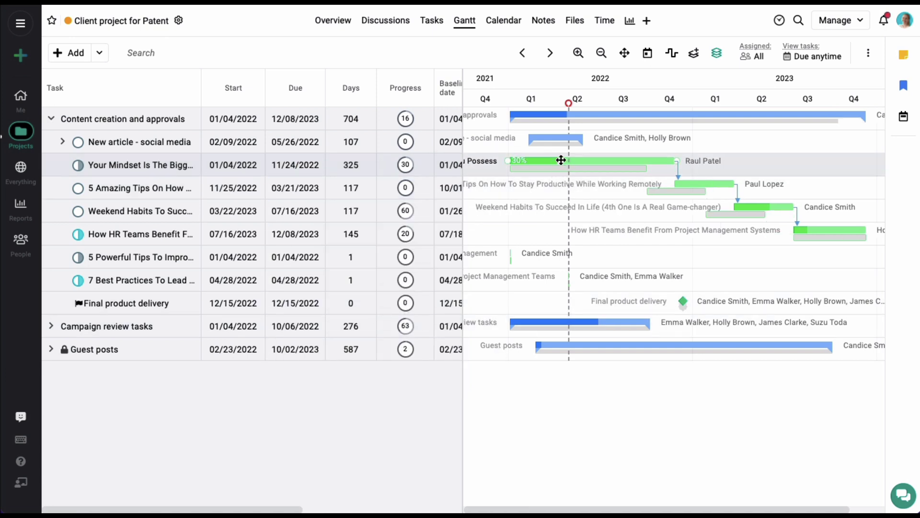
mouse_move(569, 160)
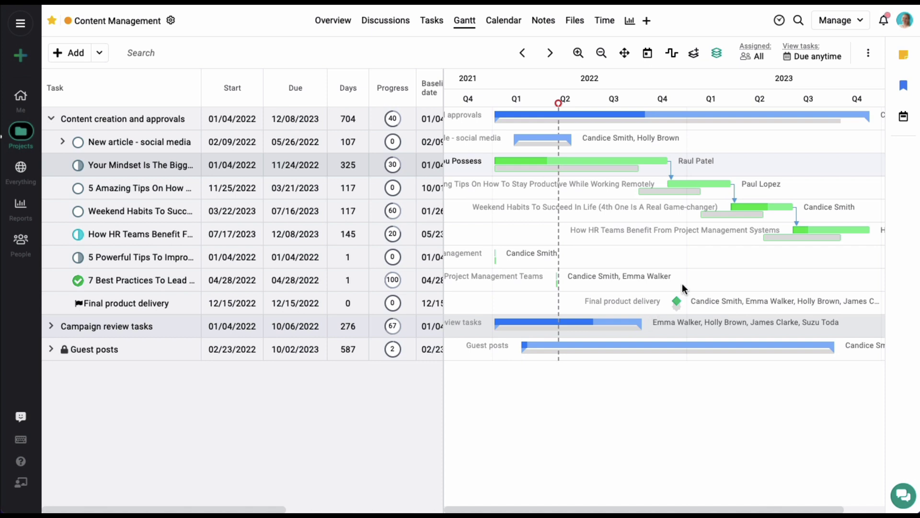
click(867, 57)
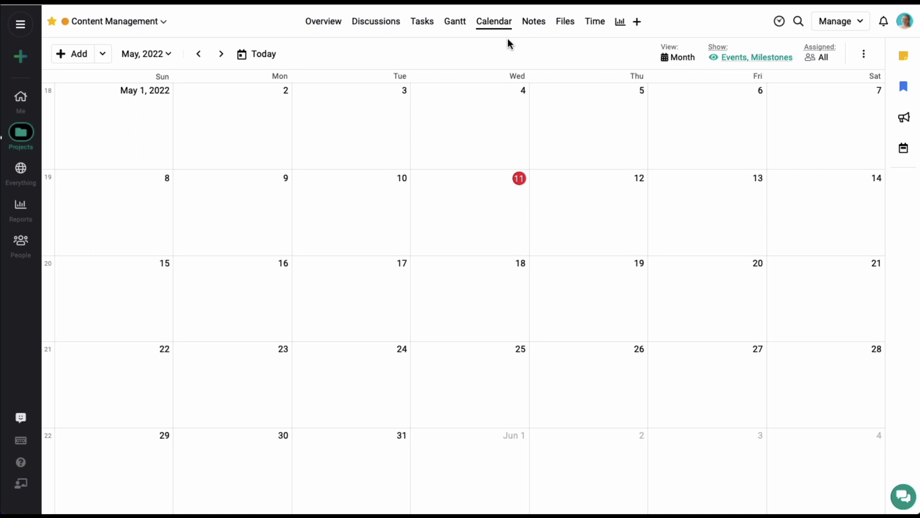
- Open and dismiss the May 11 add menu, then bring up the add options on May 16
click(500, 201)
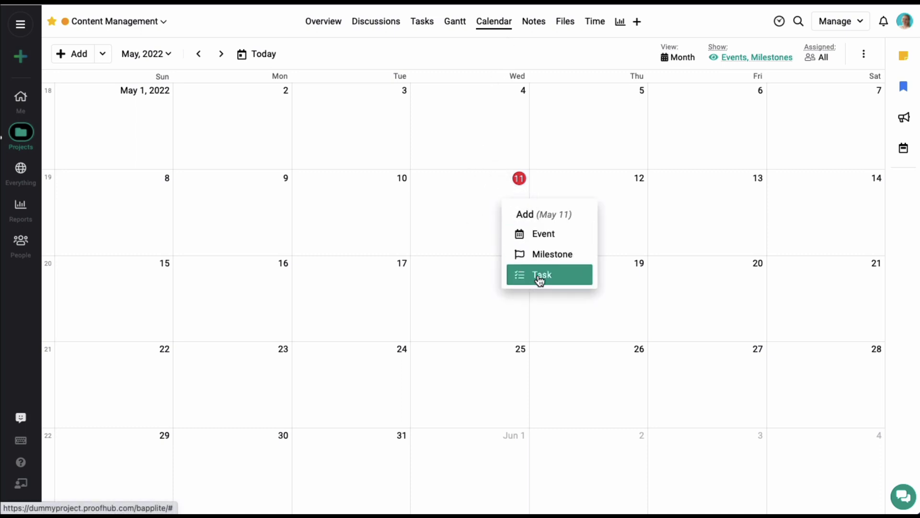
click(444, 57)
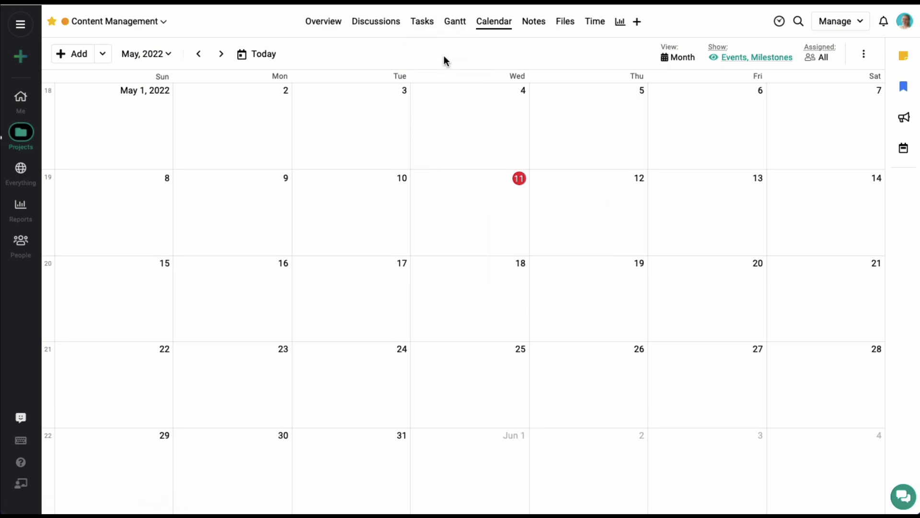
click(271, 288)
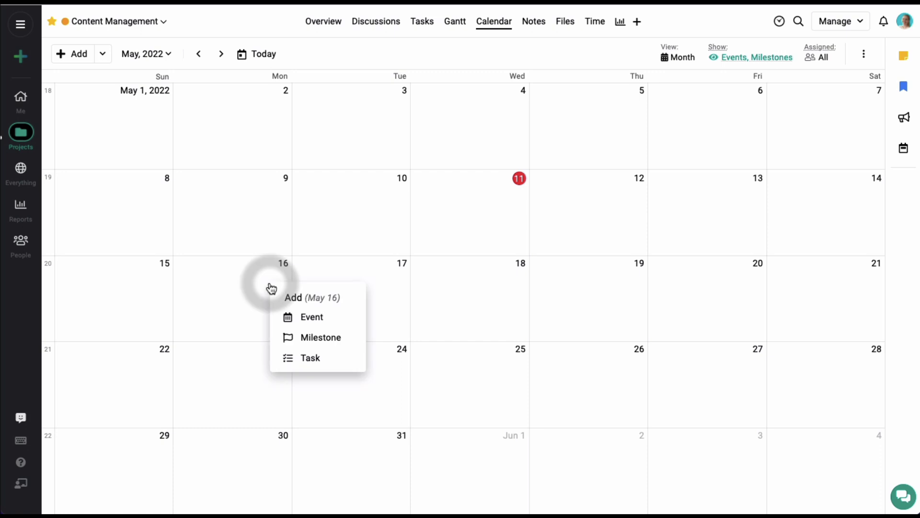
- Start a new May 16 event titled 'Project status meeting'
click(342, 318)
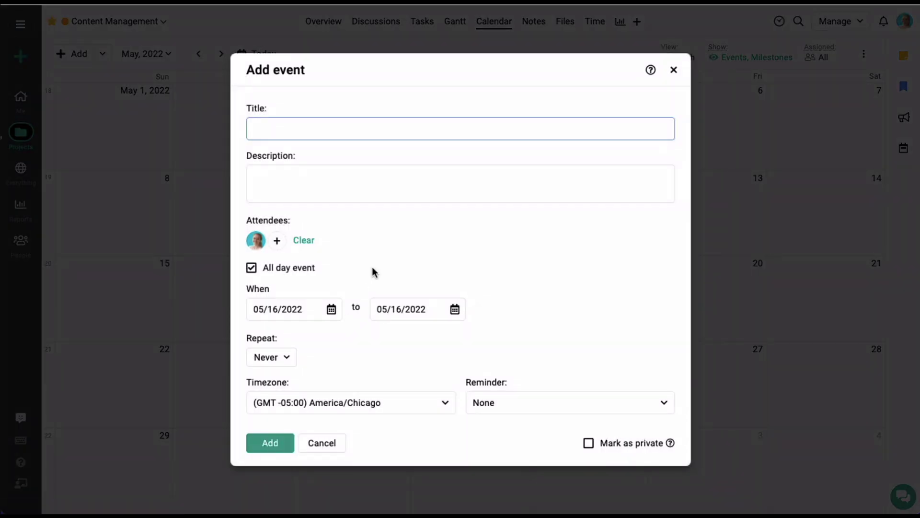
click(385, 131)
text(Project status meeting)
click(393, 177)
- Add three attendees, turn off all-day for a 7–8 PM slot, and set the event to repeat weekly
click(277, 247)
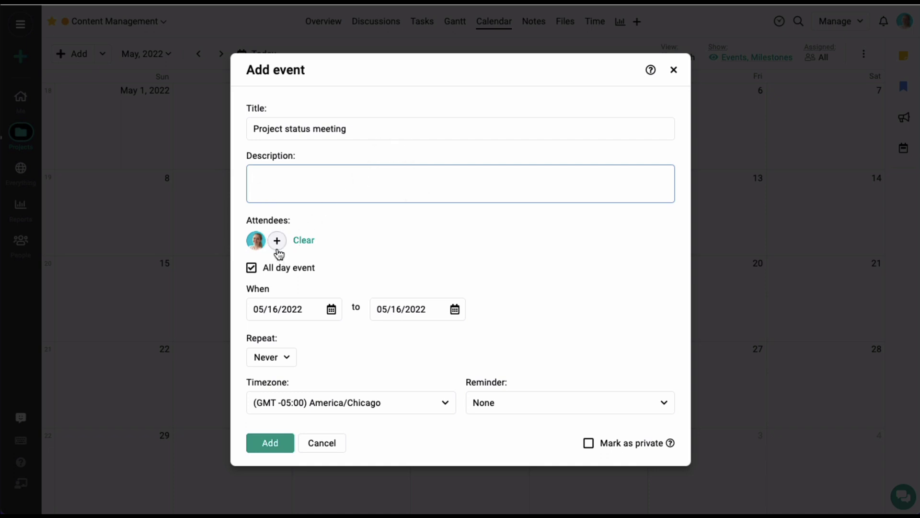
click(427, 247)
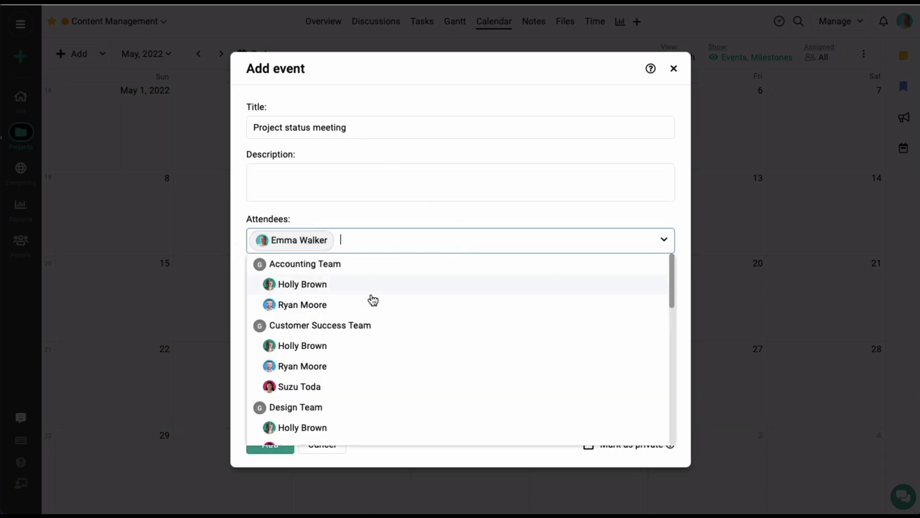
click(373, 291)
click(373, 306)
click(365, 386)
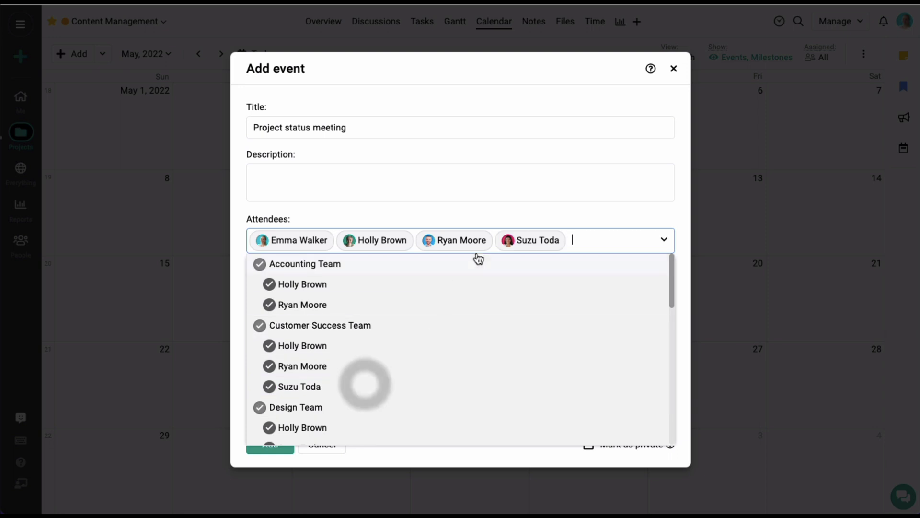
click(495, 222)
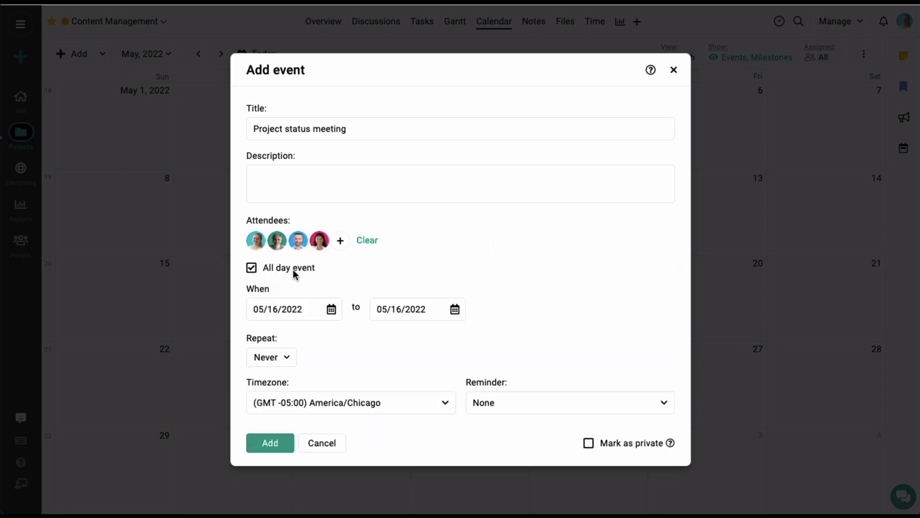
click(252, 268)
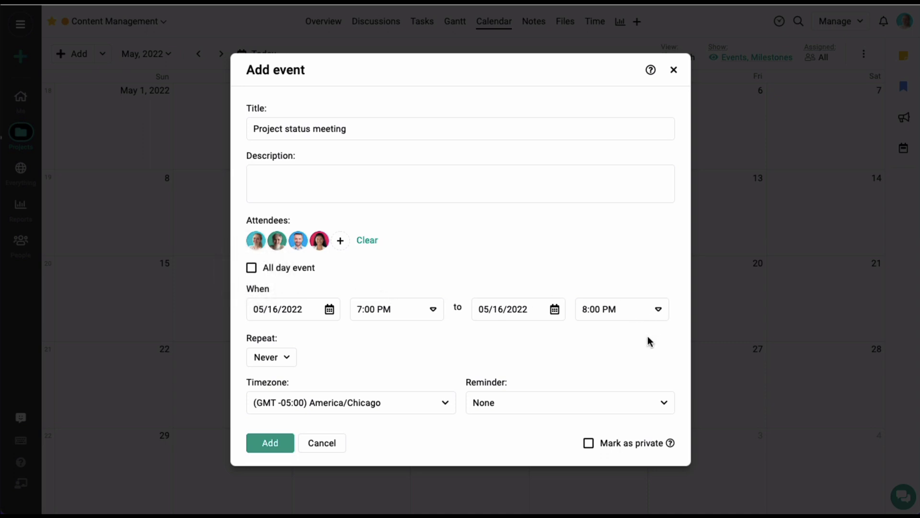
click(286, 357)
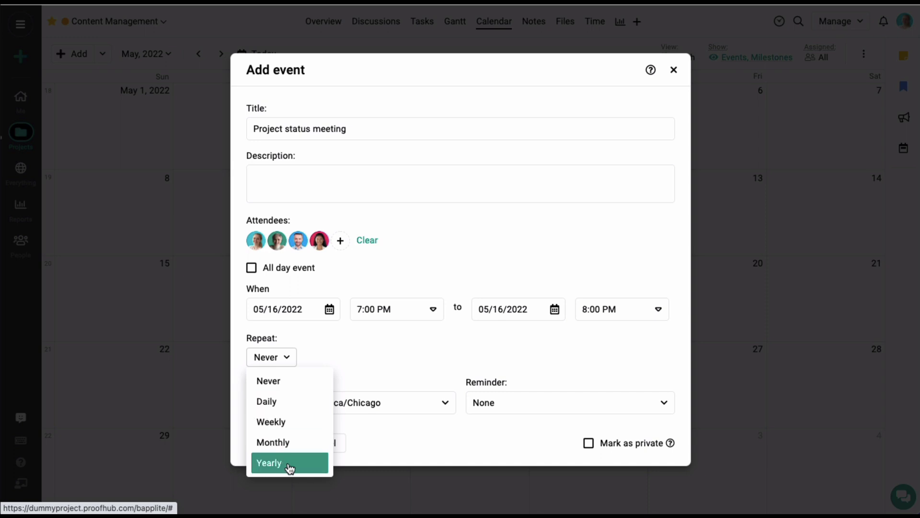
click(267, 432)
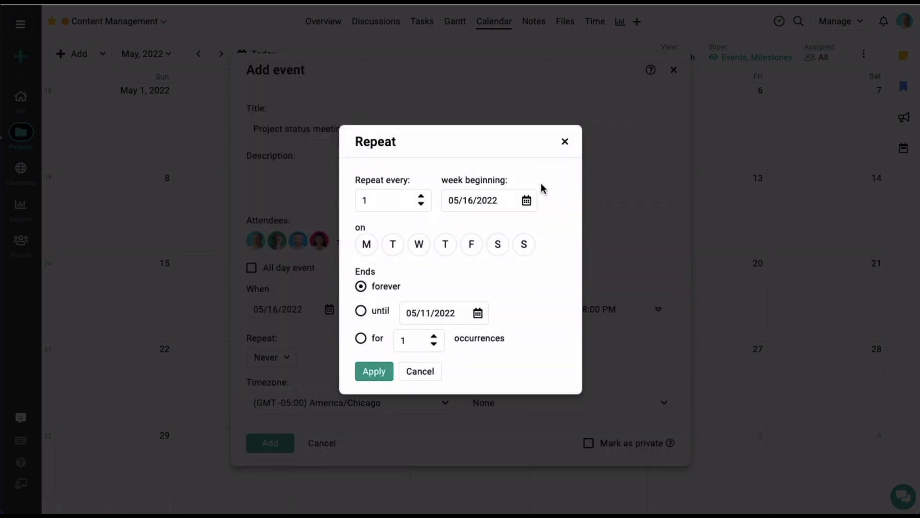
- Repeat the meeting weekly on Mondays from 05/23/2022 until 08/31/2022
click(529, 201)
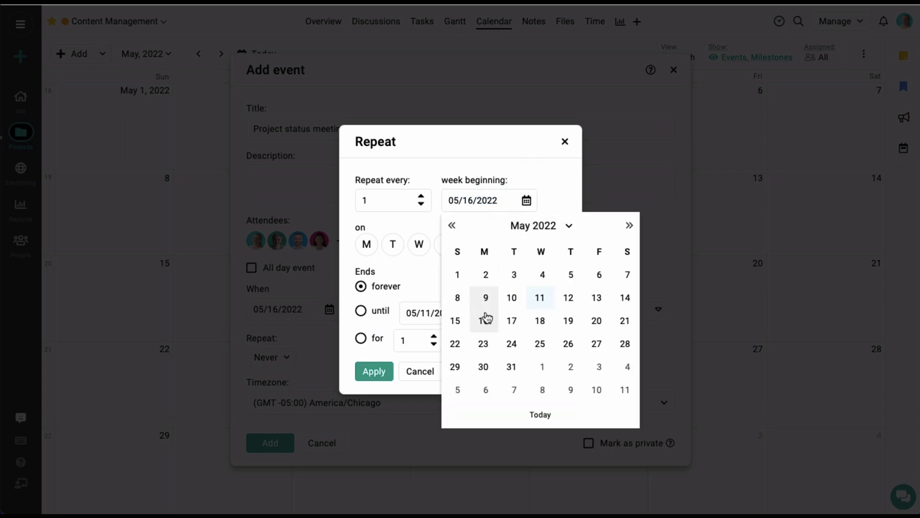
click(483, 345)
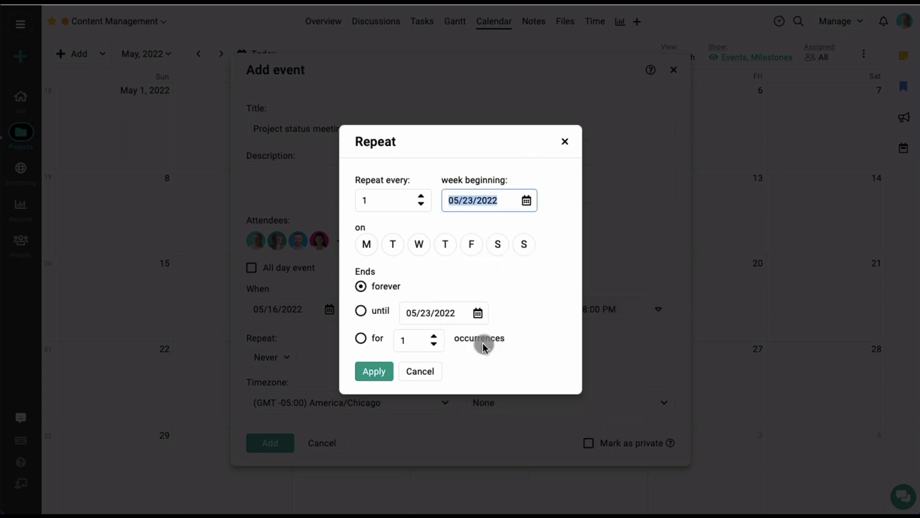
click(370, 250)
click(478, 313)
click(587, 99)
click(587, 98)
click(587, 98)
click(498, 239)
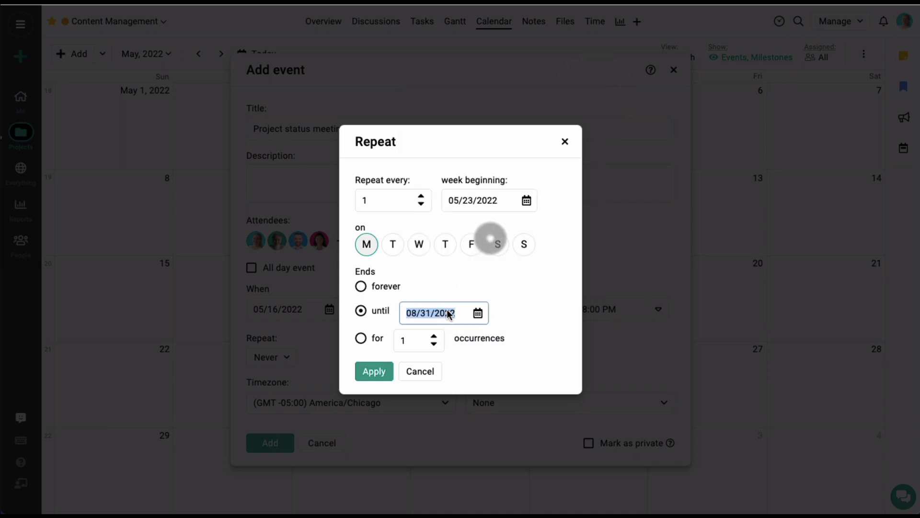
click(520, 357)
click(375, 372)
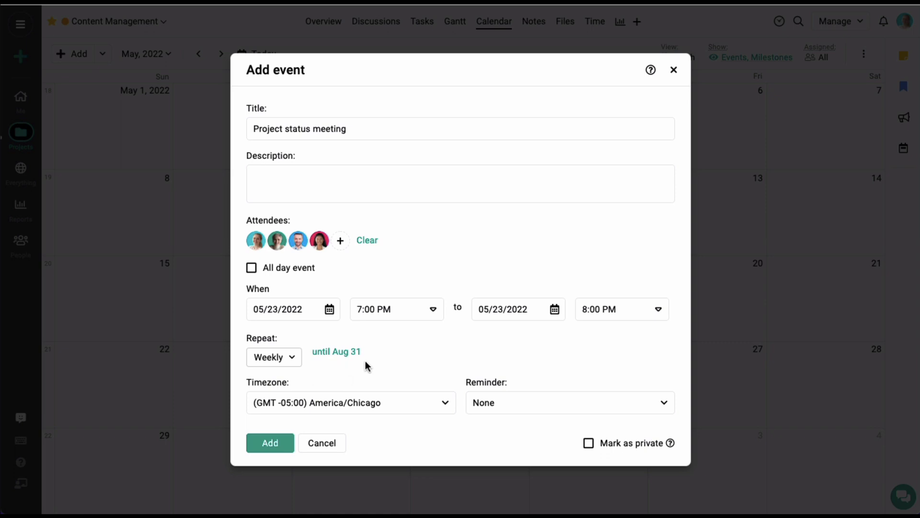
- Leave the reminder at None and save the Project status meeting event
click(531, 405)
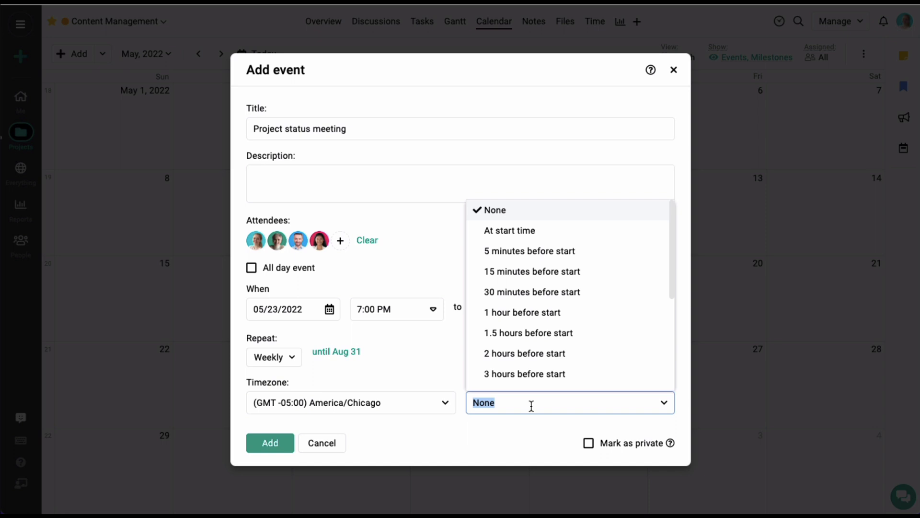
click(525, 422)
click(284, 444)
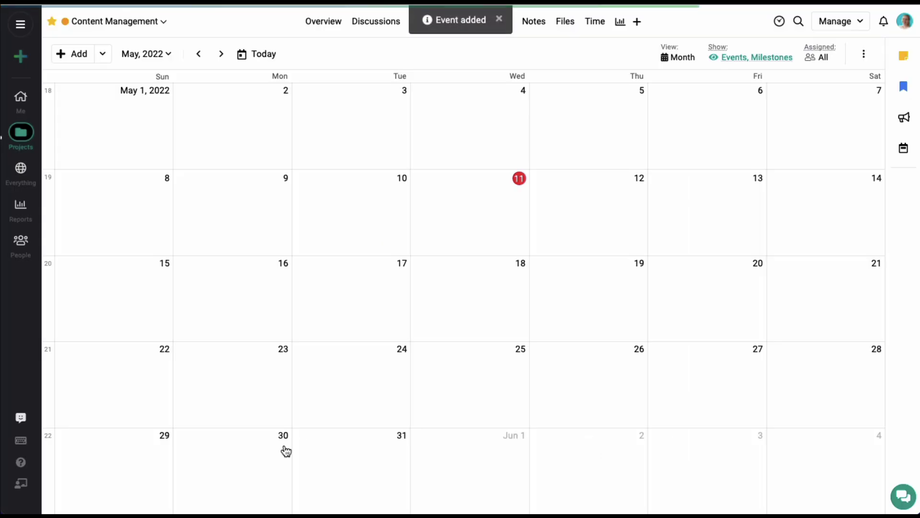
- Start a May 18 milestone titled 'Review all key deliverables'
mouse_move(268, 453)
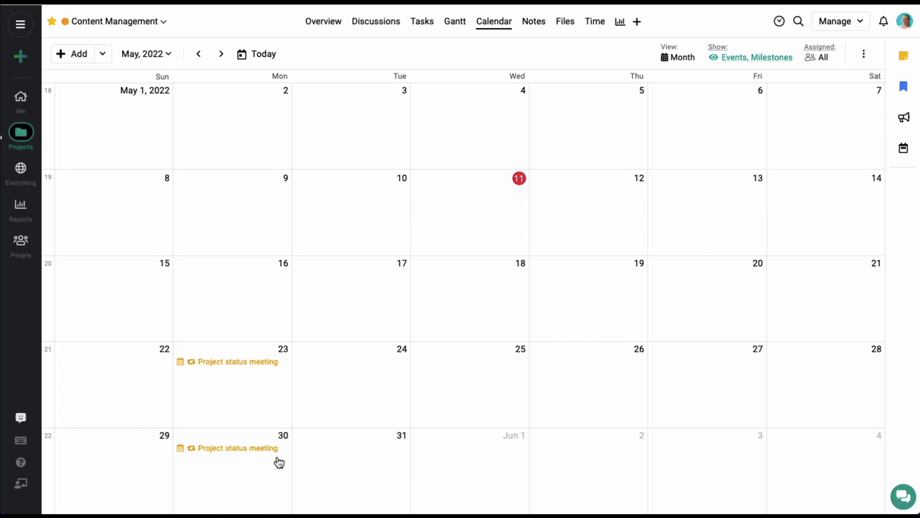
click(519, 303)
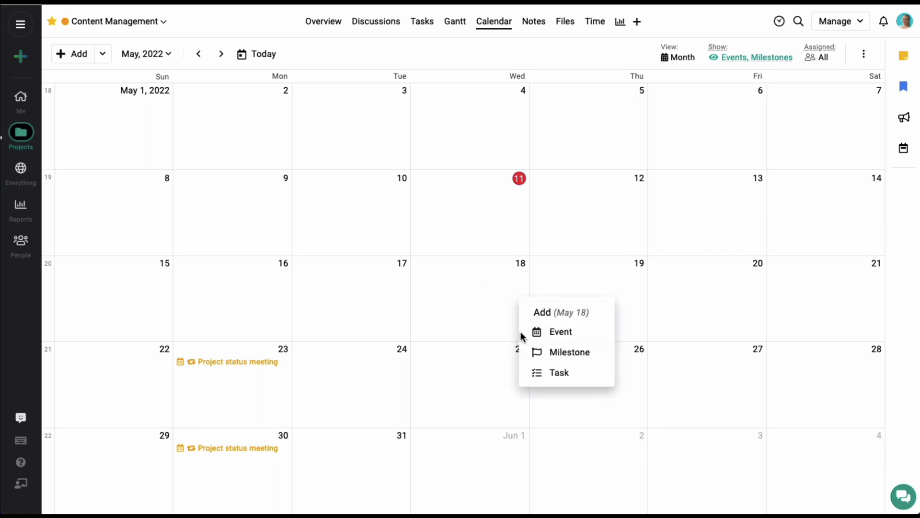
click(555, 353)
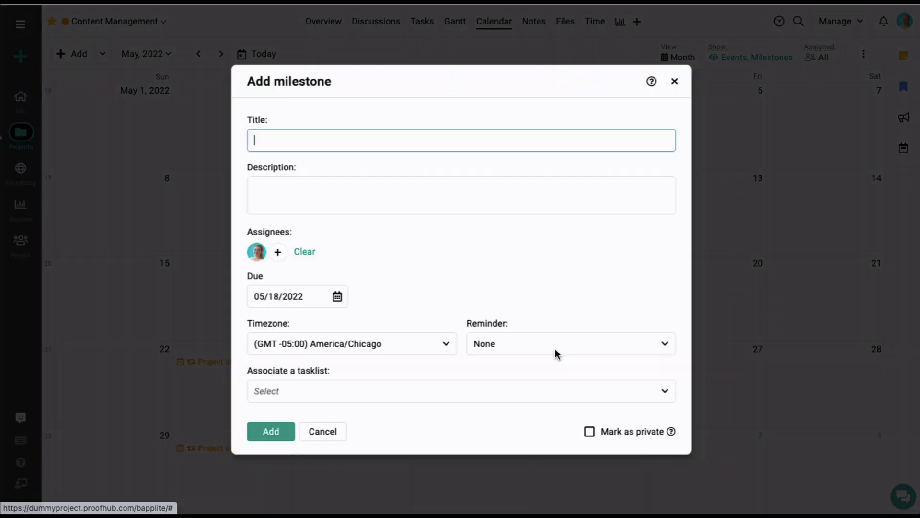
click(567, 146)
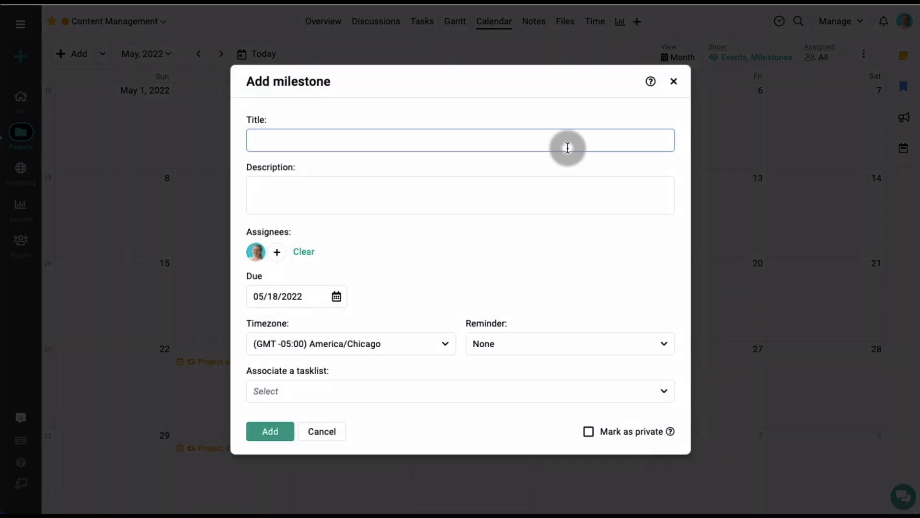
text(Review all key deliverables)
click(519, 198)
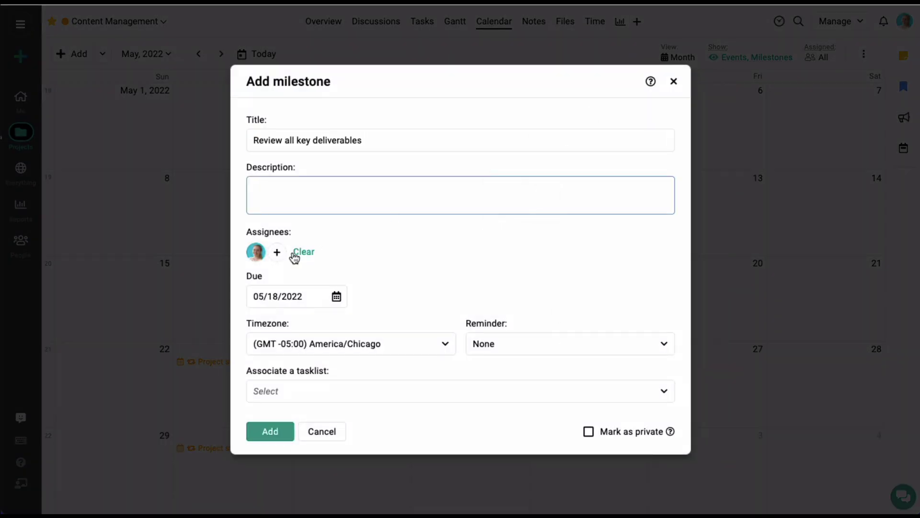
- Assign the milestone to three project members
click(291, 253)
click(348, 258)
click(349, 300)
click(349, 317)
click(234, 305)
- Keep no reminder, link the milestone to the Social media marketing tasklist, and save it
click(534, 345)
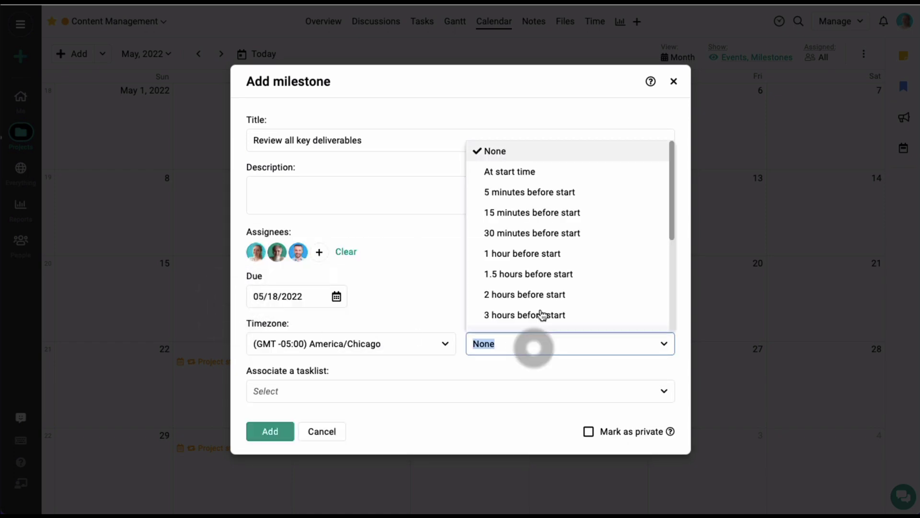
click(600, 375)
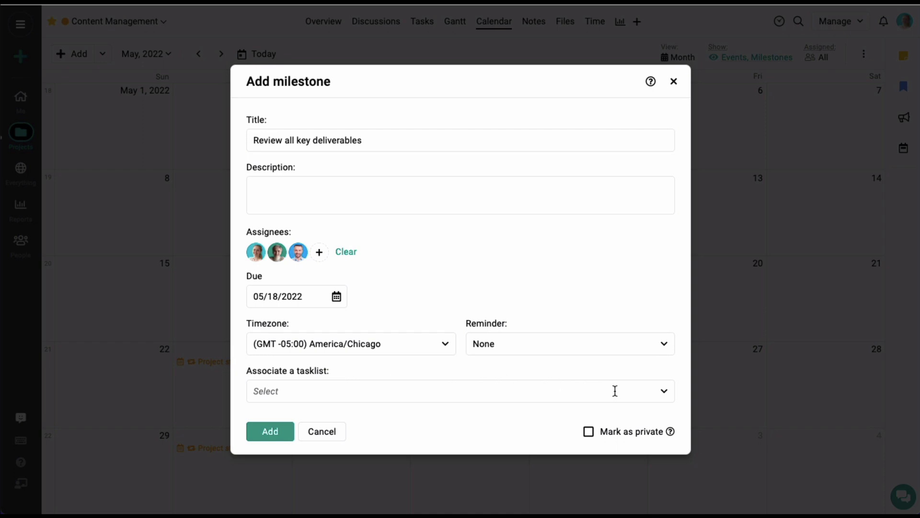
click(660, 400)
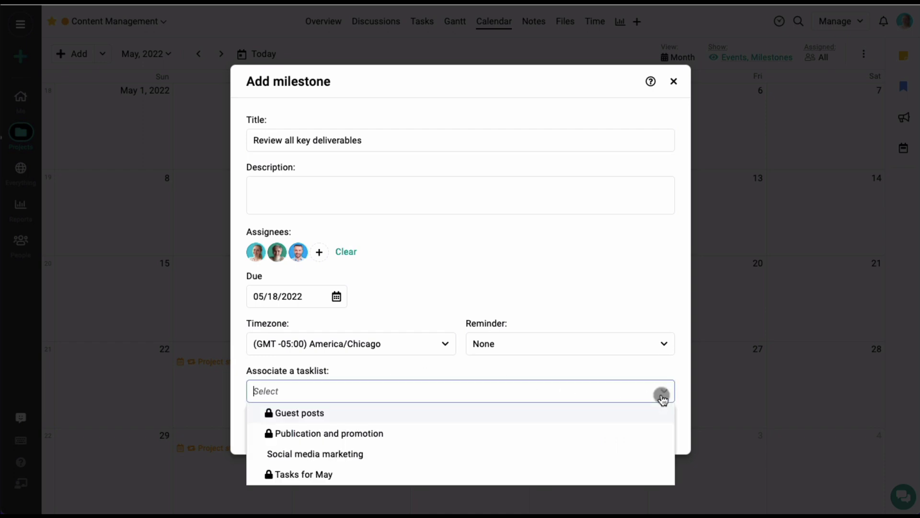
click(428, 461)
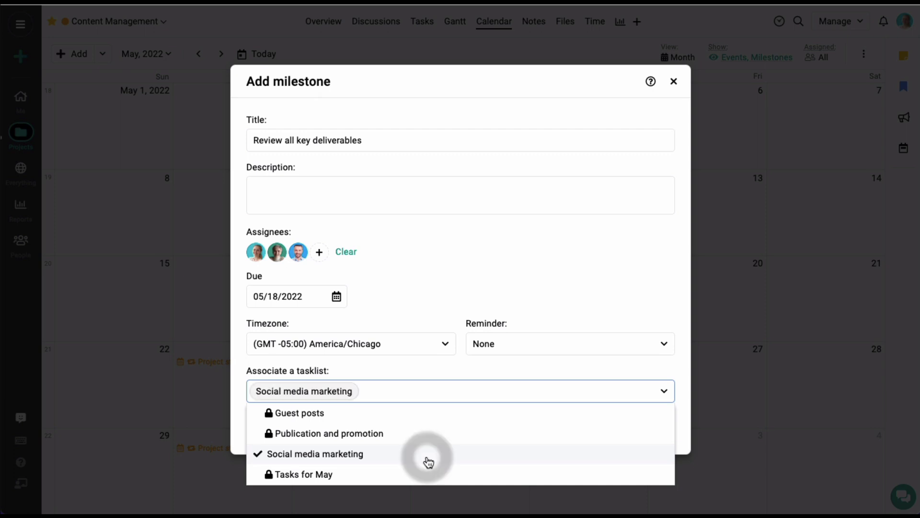
click(445, 372)
click(286, 433)
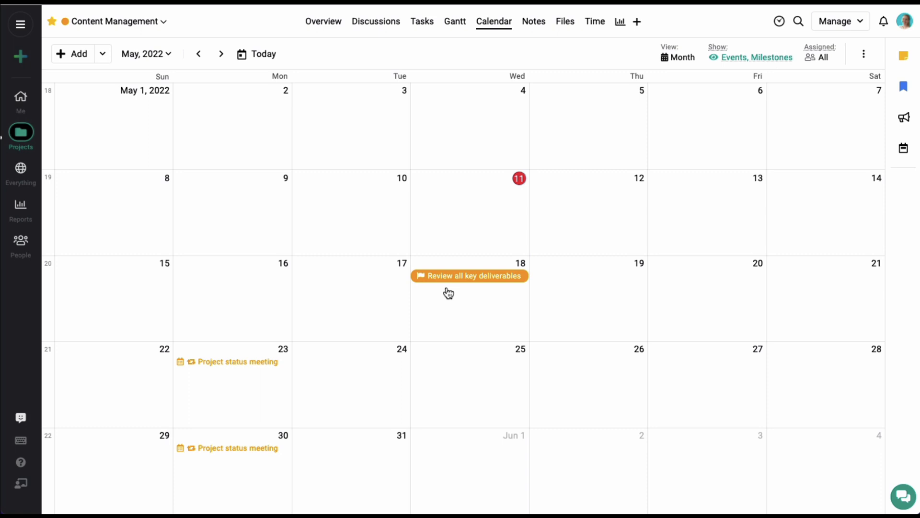
- Open and dismiss the May 19 add menu, then review the calendar's Subscribe/Download options
click(593, 285)
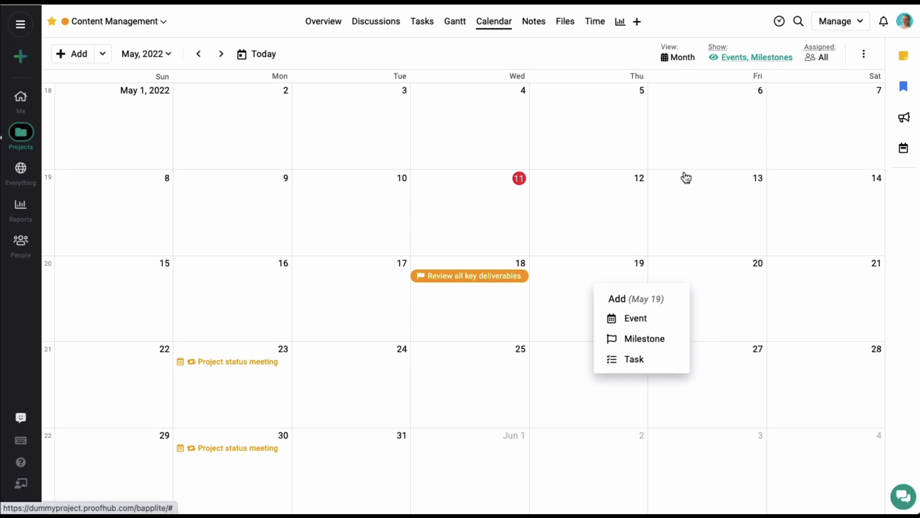
click(626, 64)
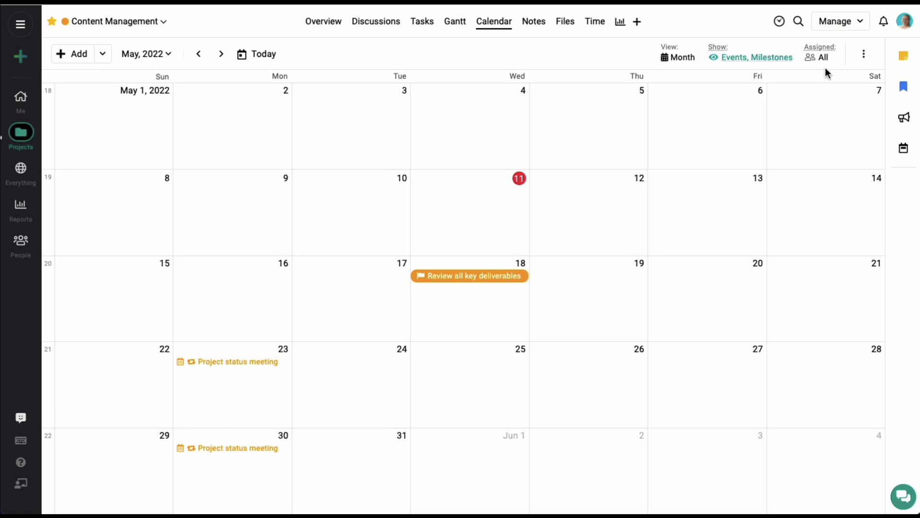
click(862, 56)
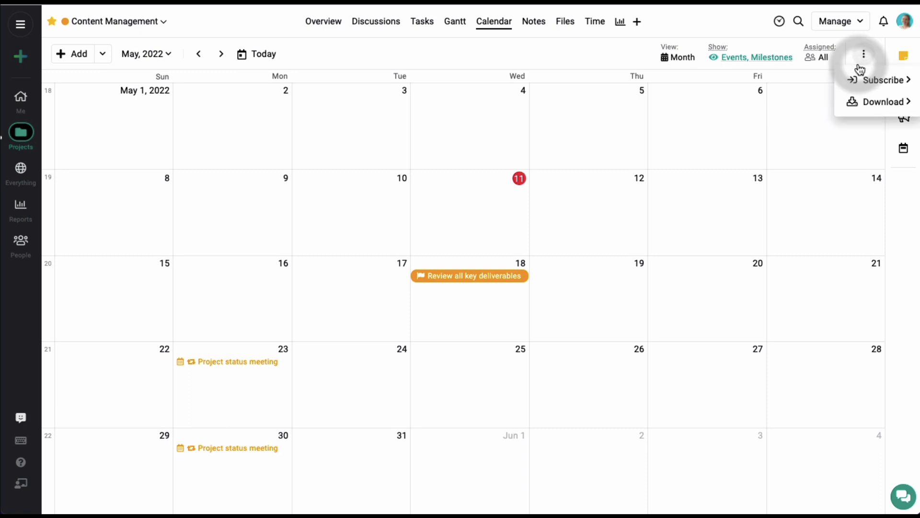
mouse_move(862, 78)
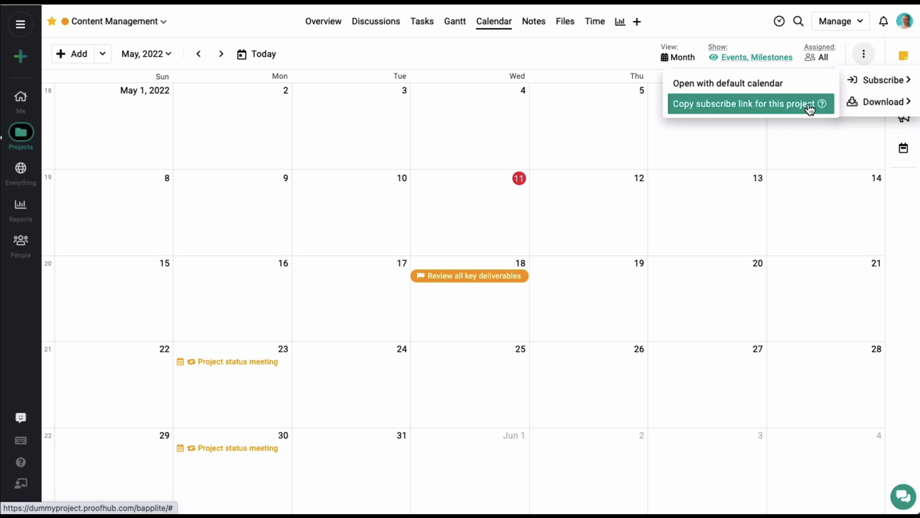
mouse_move(851, 110)
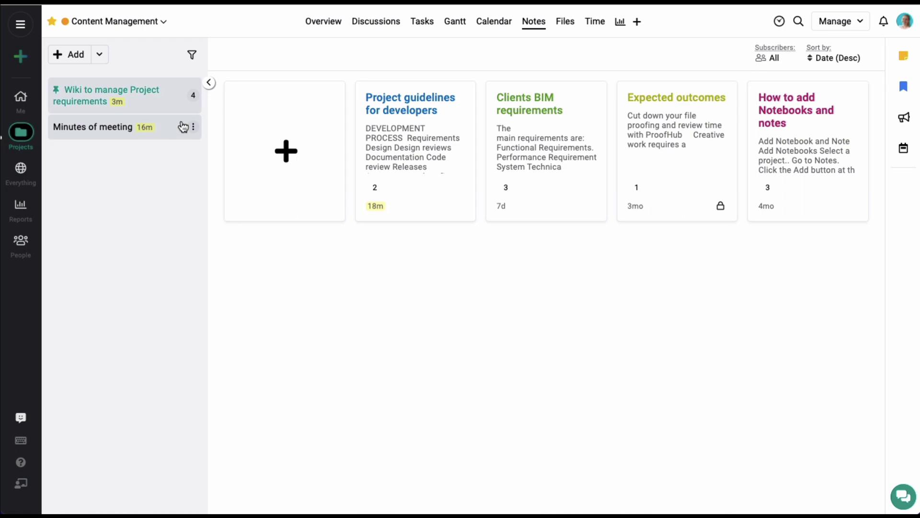
- Create the note 'Client requirements and feasibility' with three subscribers
click(284, 154)
click(324, 239)
text(Client requirements and feasibility)
click(278, 293)
click(372, 301)
click(353, 334)
click(356, 352)
click(240, 322)
click(259, 334)
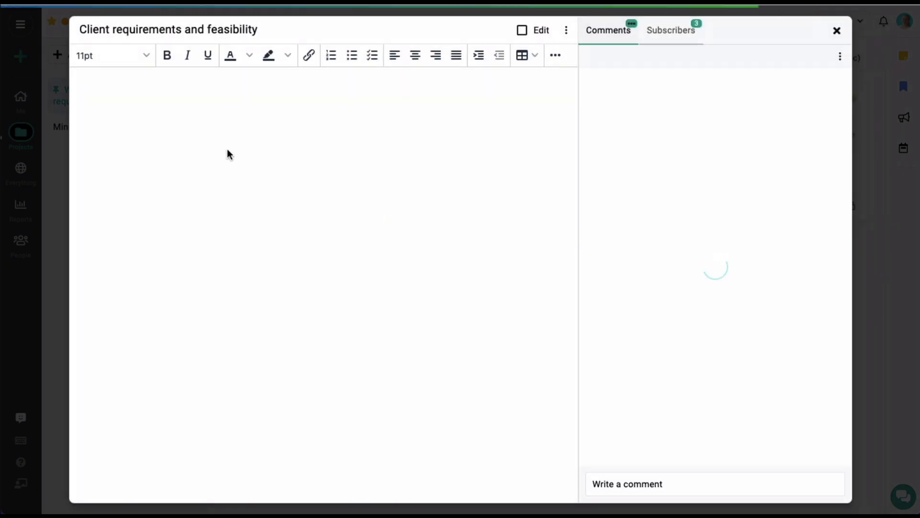
- Insert a three-column table with 'Requirements' in its first cell, heighten the first row, and close the note
click(537, 54)
mouse_move(563, 85)
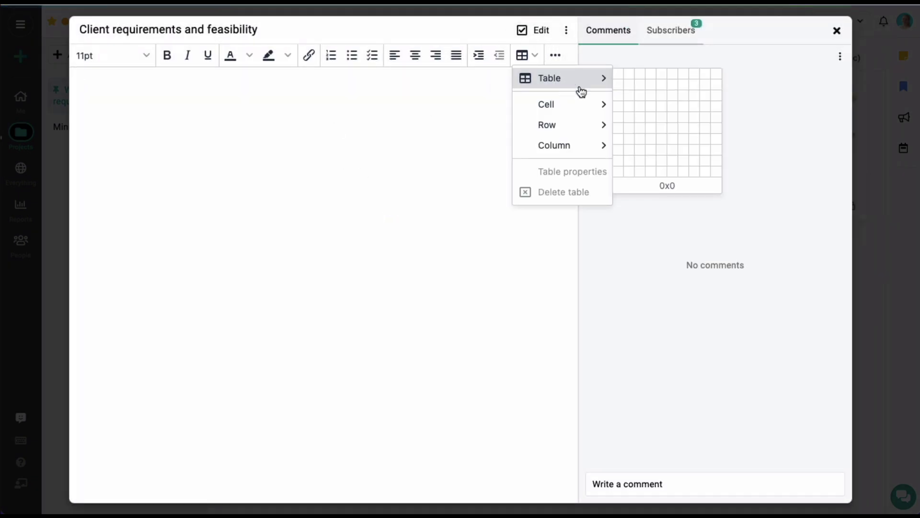
click(635, 126)
click(152, 96)
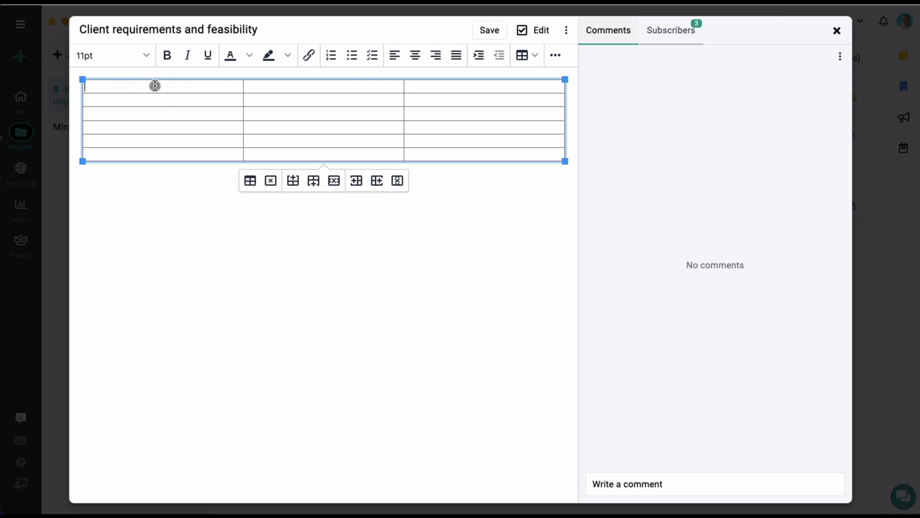
text(Requirements)
drag(283, 94, 285, 102)
click(522, 30)
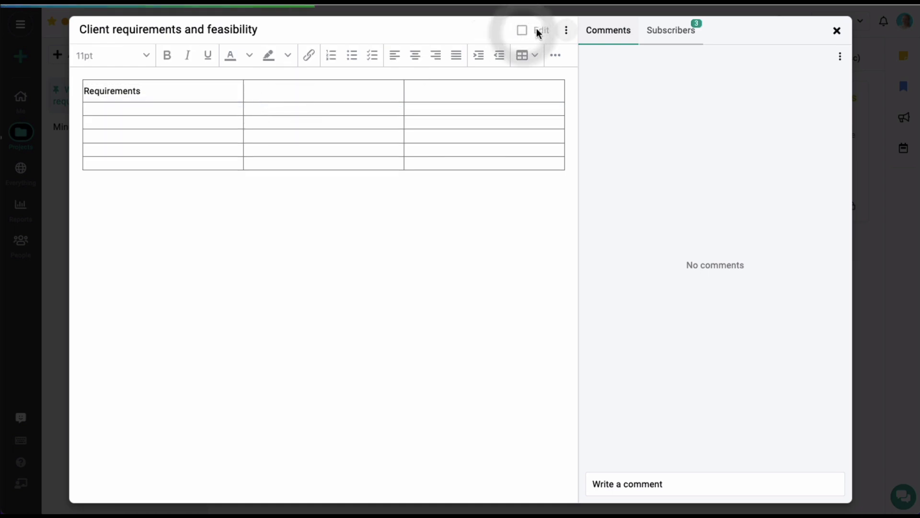
click(521, 31)
click(350, 91)
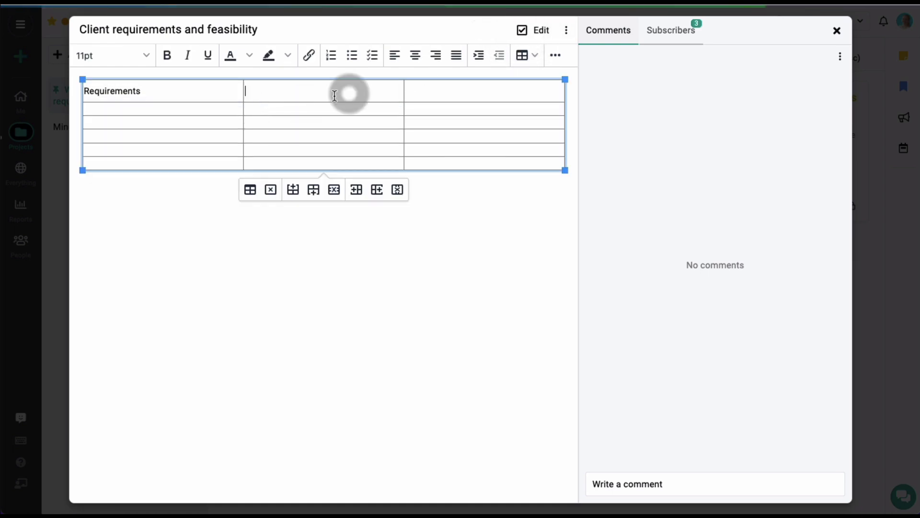
click(836, 30)
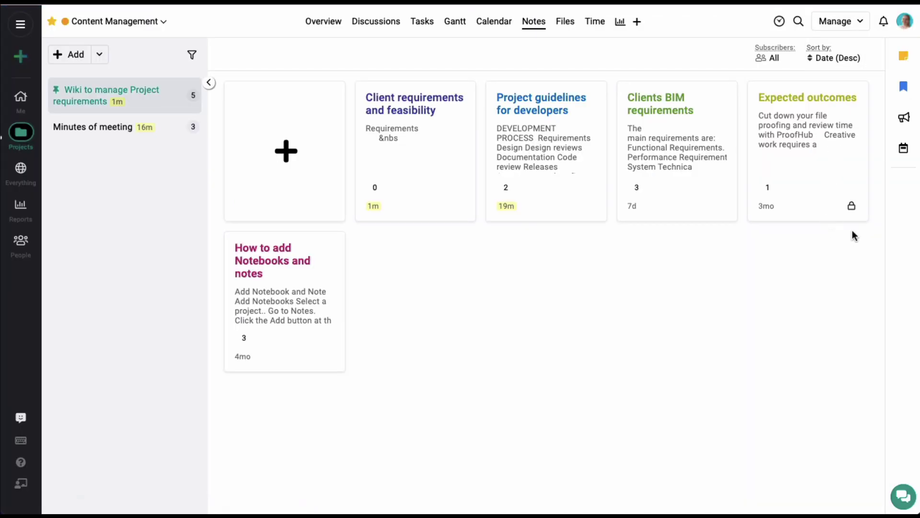
- Bring up the context options for the Project guidelines note card
right_click(571, 198)
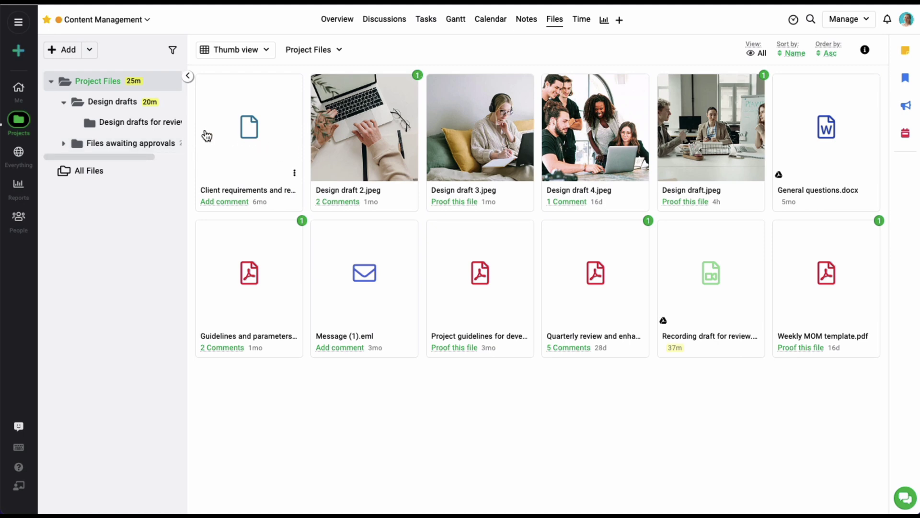
- Create a 'Client files' folder under Project Files and review its action menu
click(94, 56)
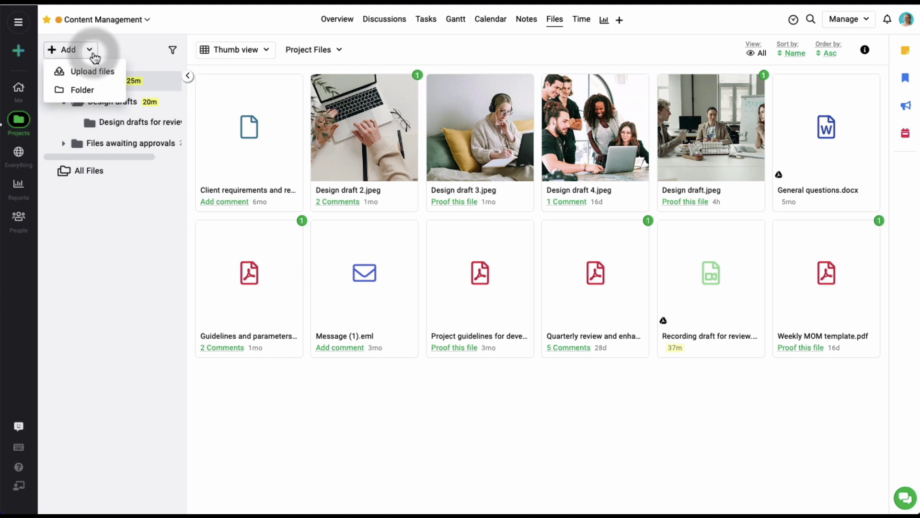
click(96, 92)
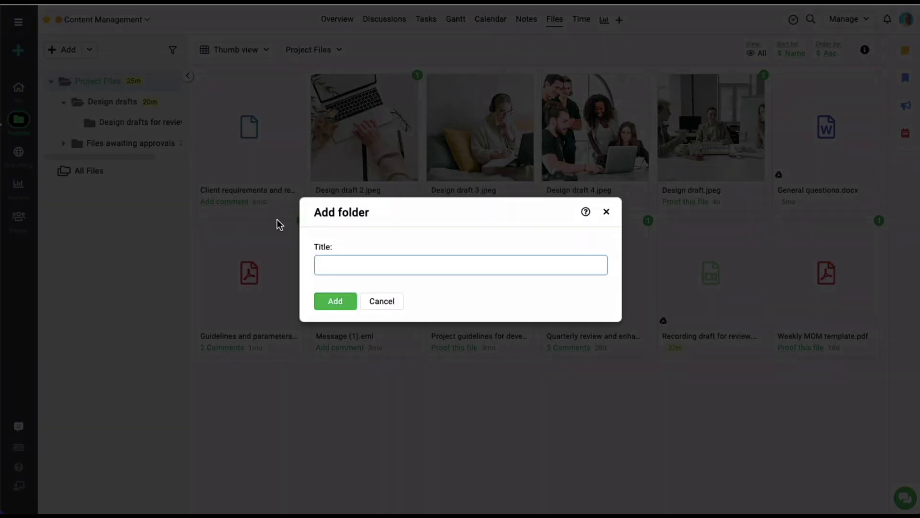
text(Client files)
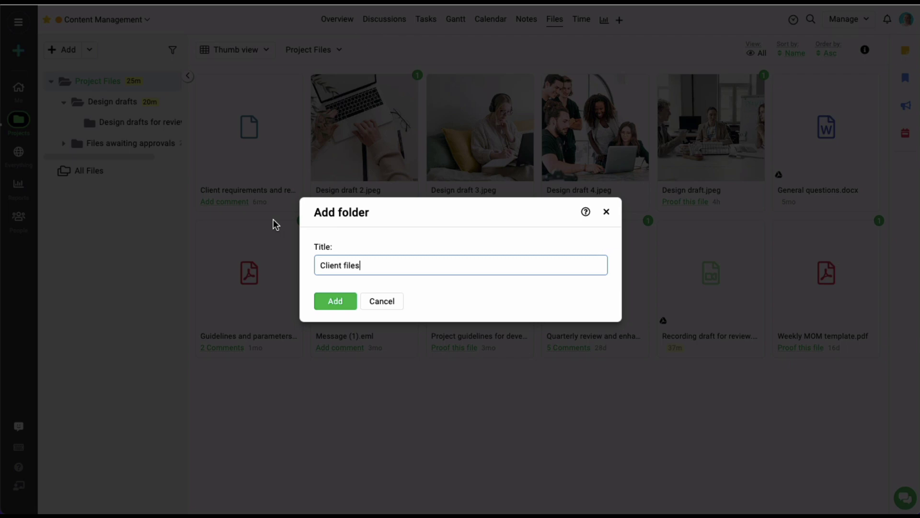
click(336, 300)
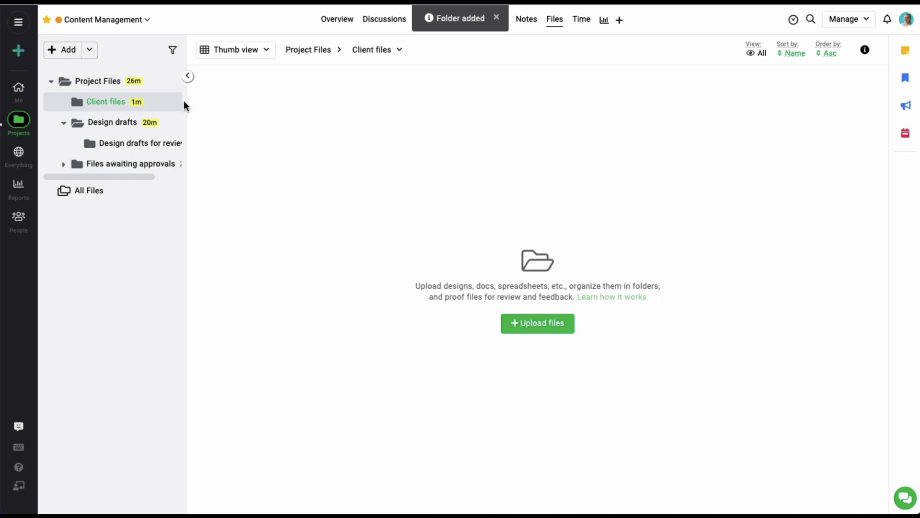
click(158, 102)
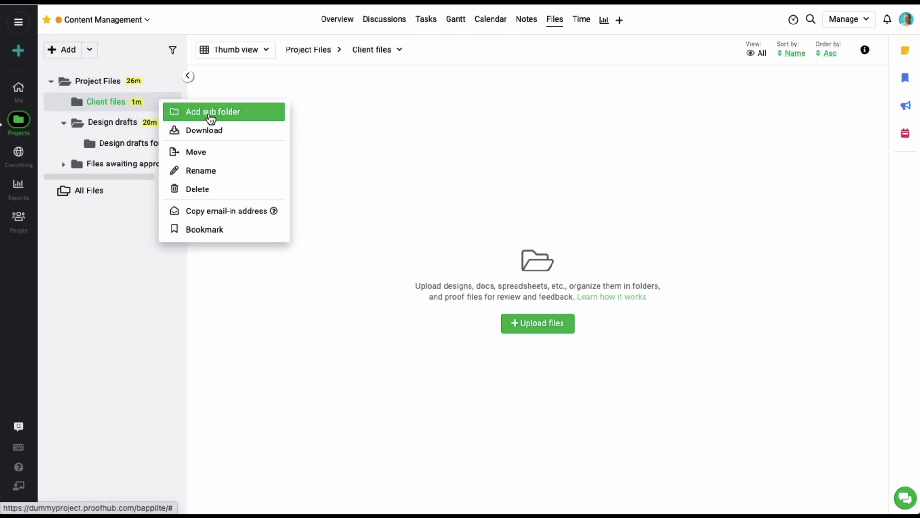
click(135, 50)
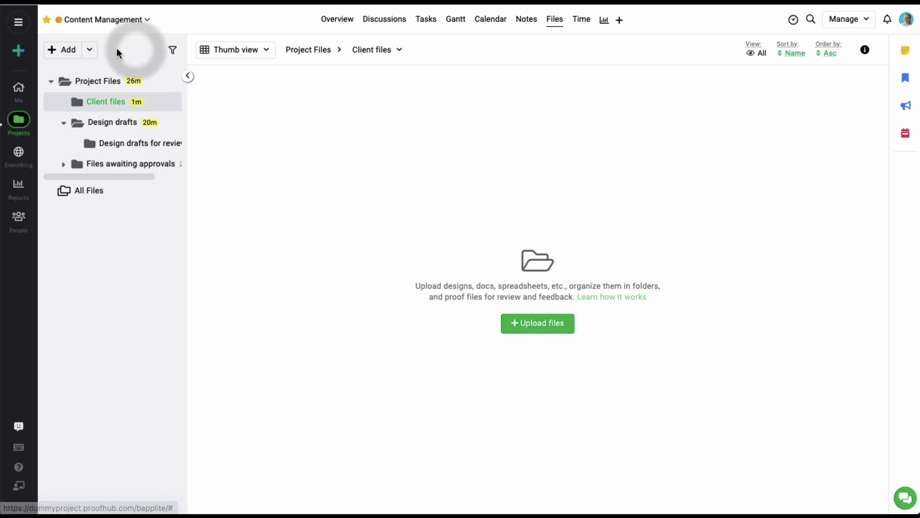
click(89, 52)
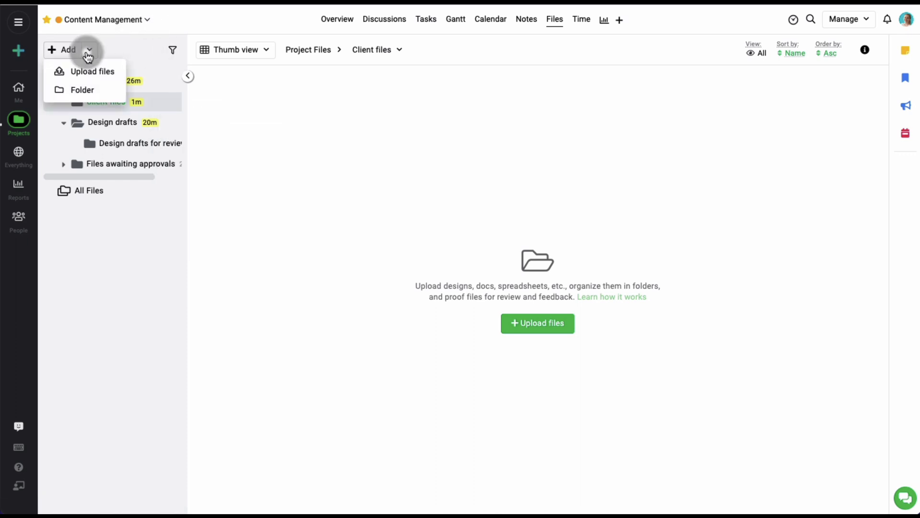
- Choose ProofHub-FeatureDeck.pdf from the computer for upload
click(102, 74)
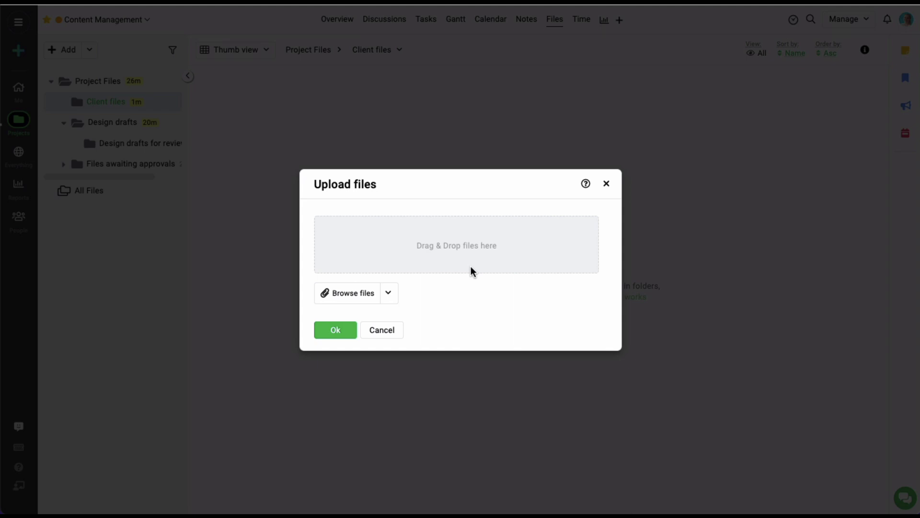
click(389, 297)
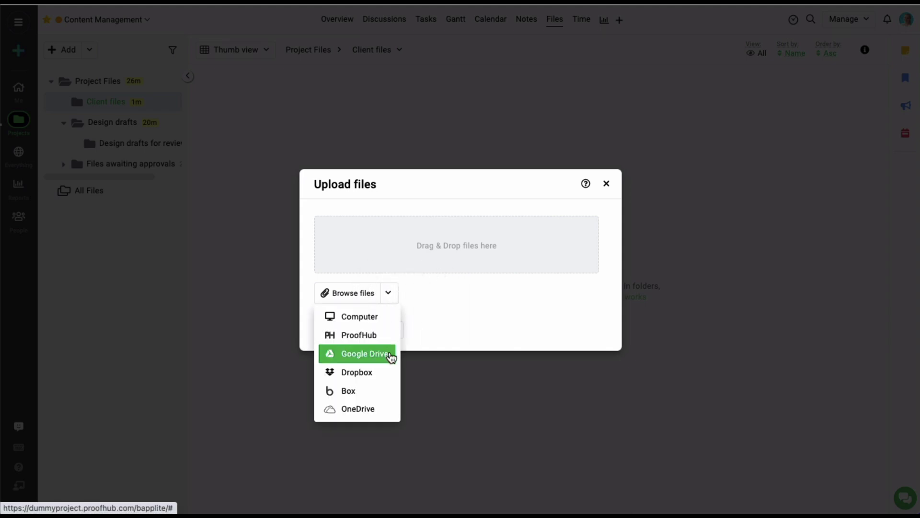
click(382, 318)
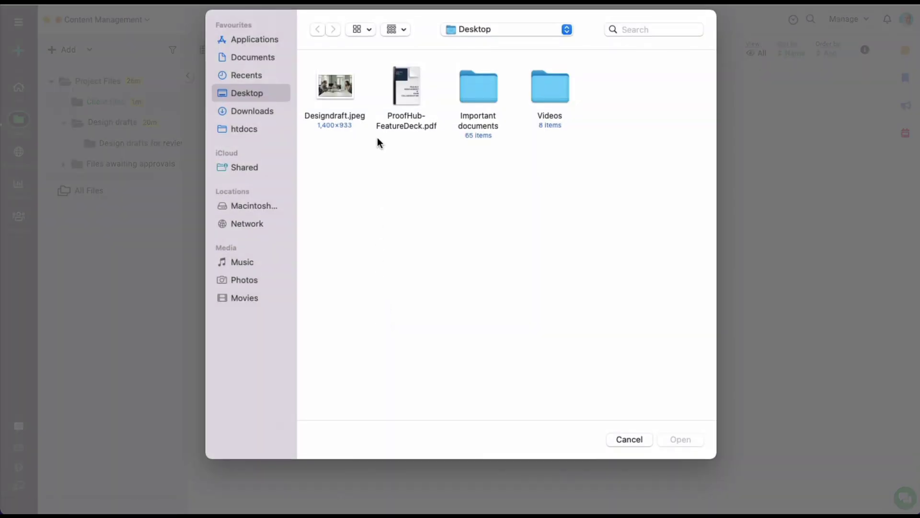
click(406, 92)
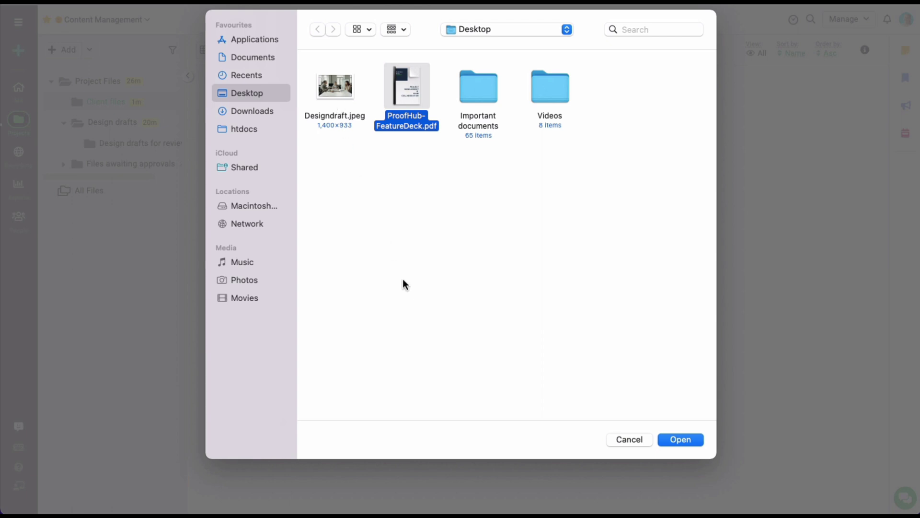
click(680, 442)
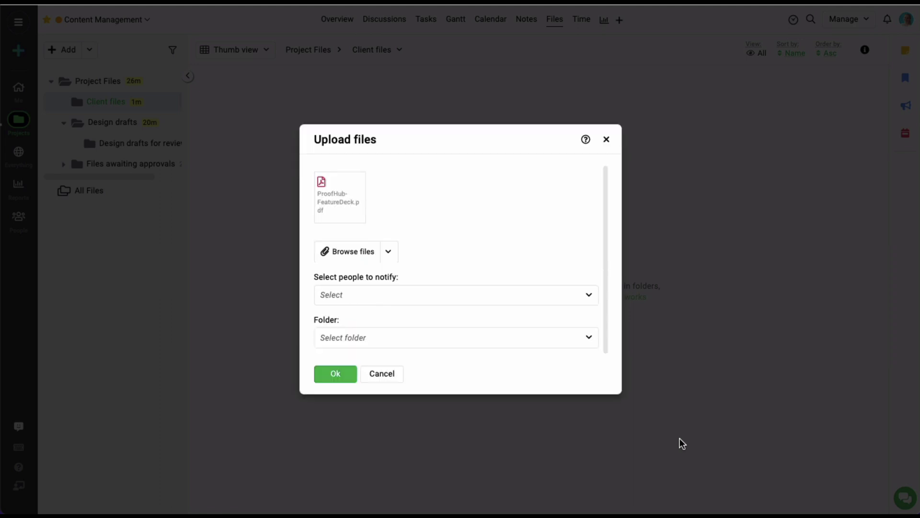
- Notify two team members, target the Client files folder, and finish the upload
click(589, 298)
click(547, 338)
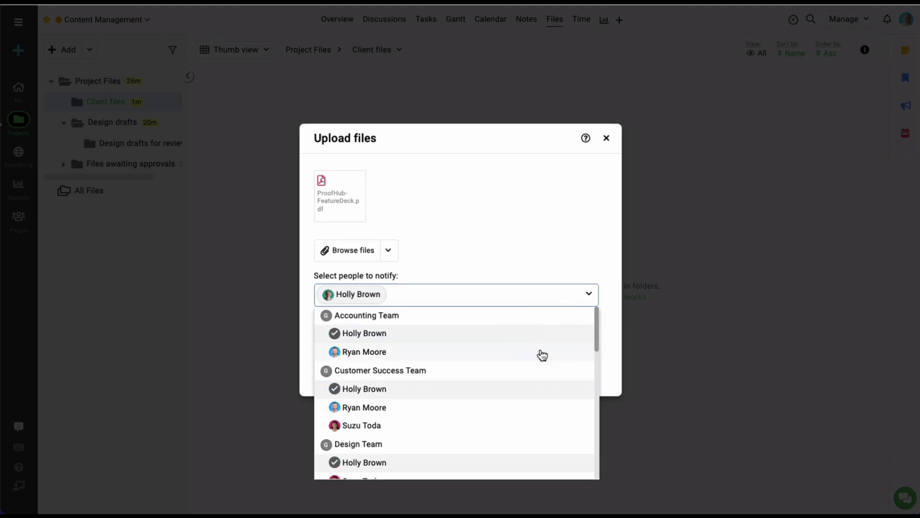
click(540, 350)
click(602, 339)
click(568, 338)
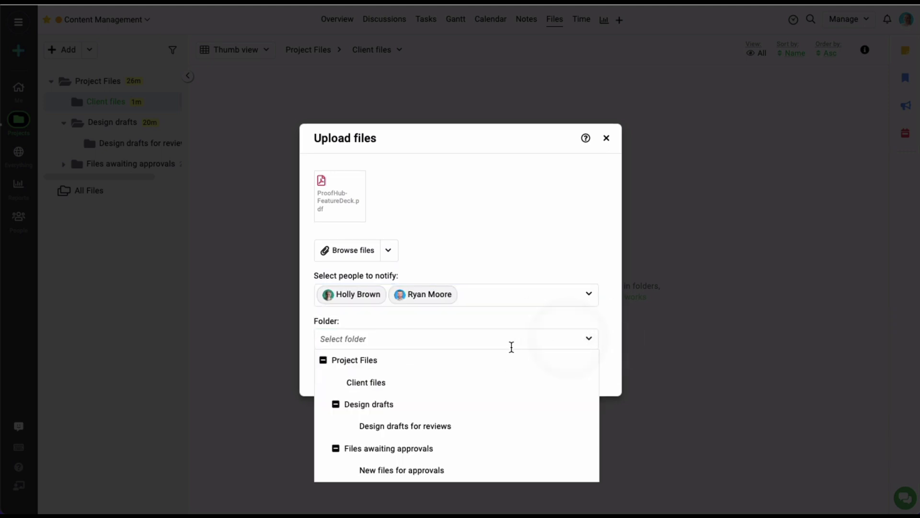
click(493, 377)
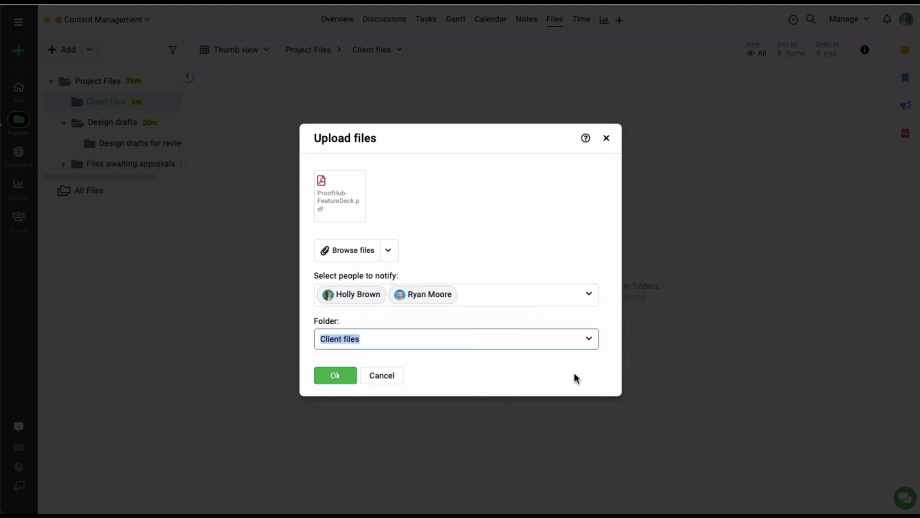
click(353, 374)
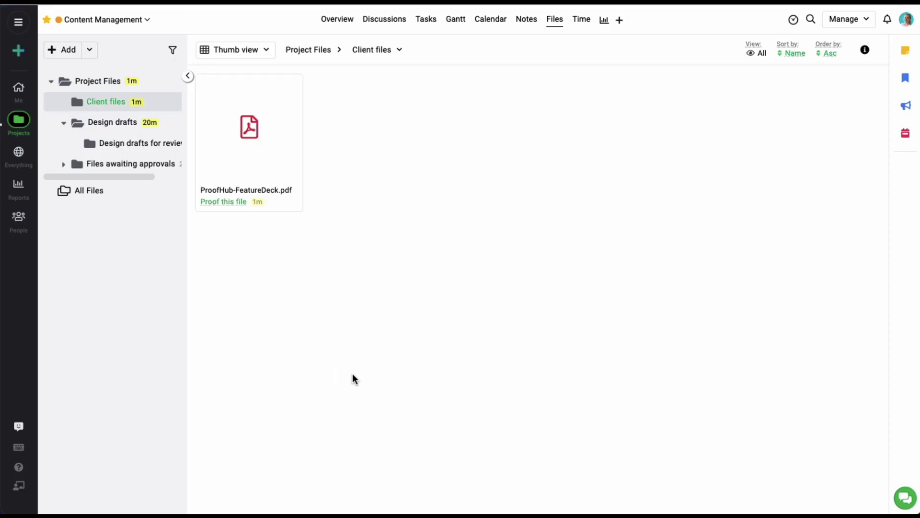
click(252, 179)
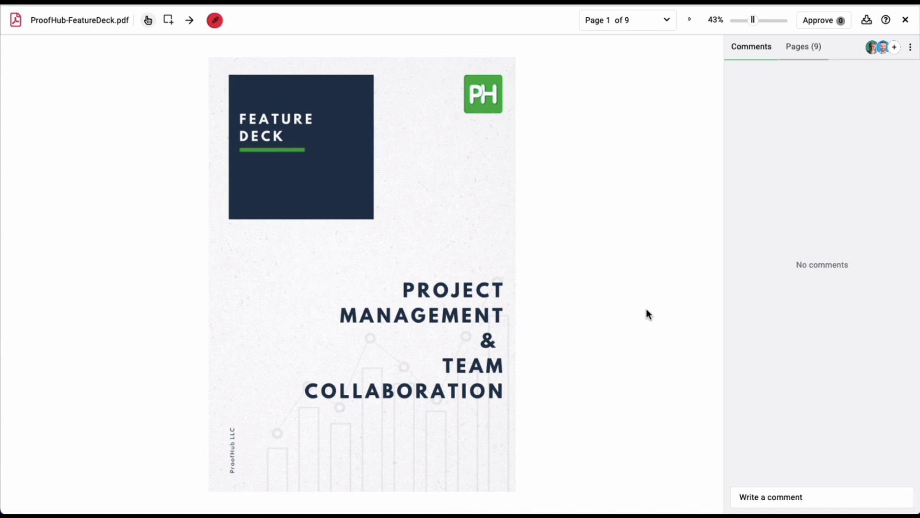
click(169, 20)
mouse_move(380, 262)
mouse_down()
mouse_move(474, 310)
mouse_move(506, 305)
mouse_up()
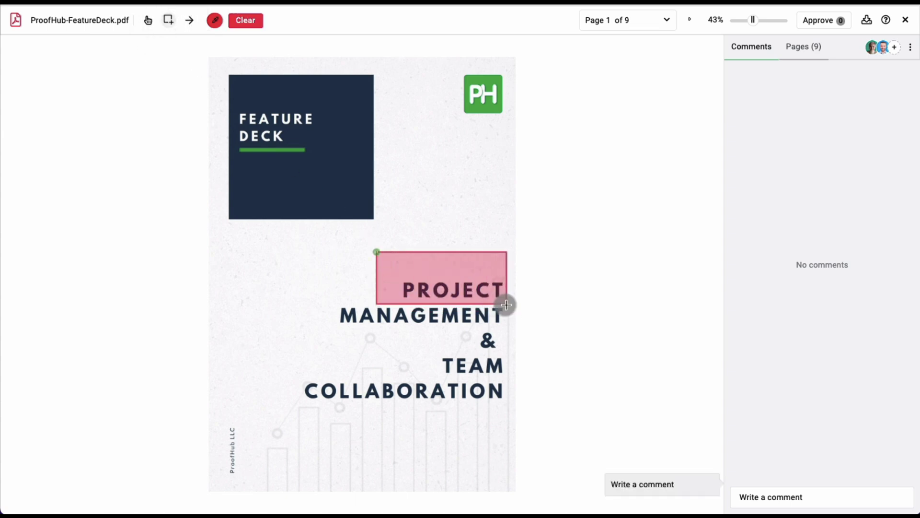
click(771, 496)
text(@)
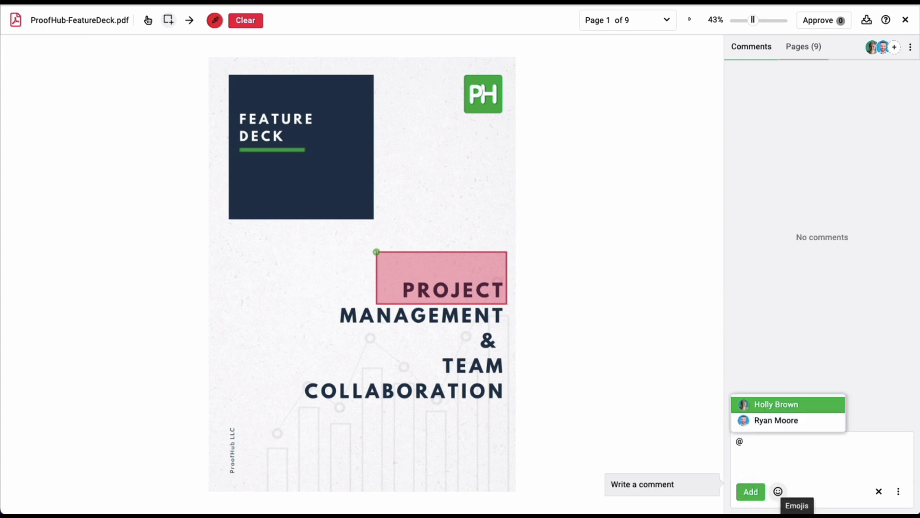
click(778, 424)
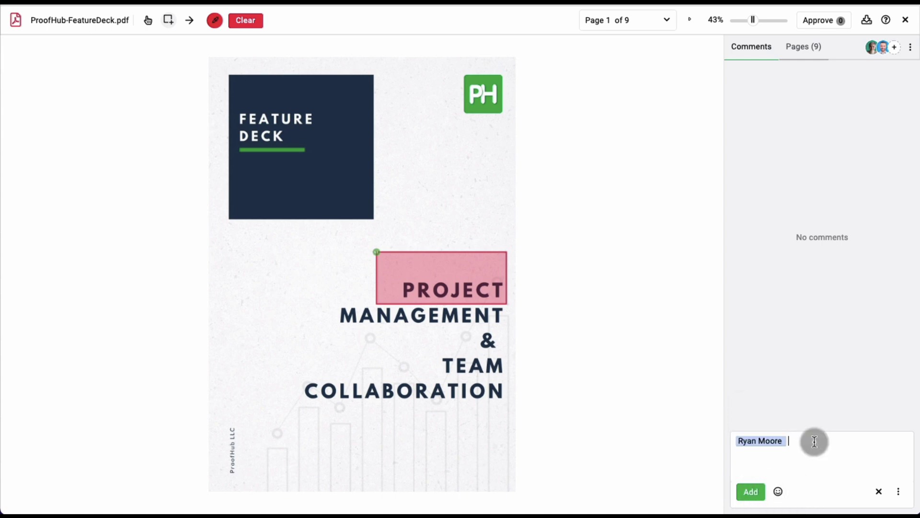
text(Change font color to #808000)
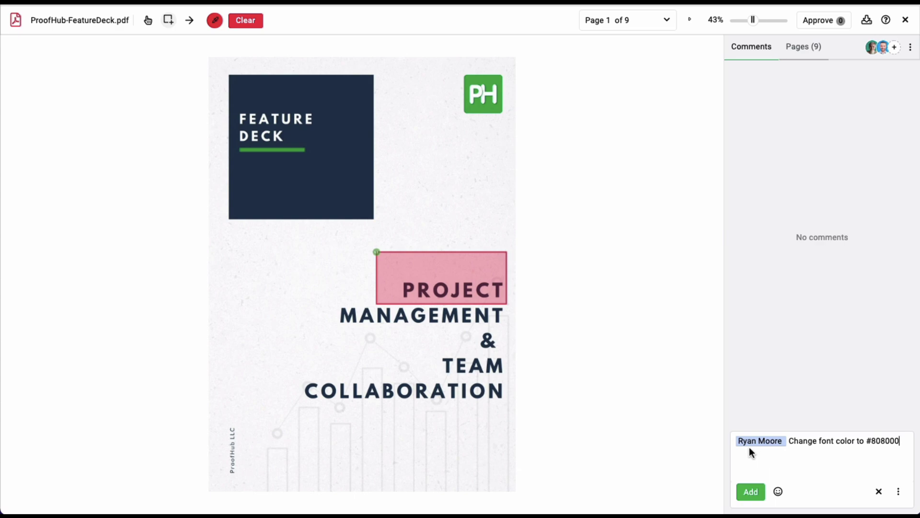
click(756, 490)
- Approve ProofHub-FeatureDeck.pdf and leave the proofing view, returning to Client files
mouse_move(746, 126)
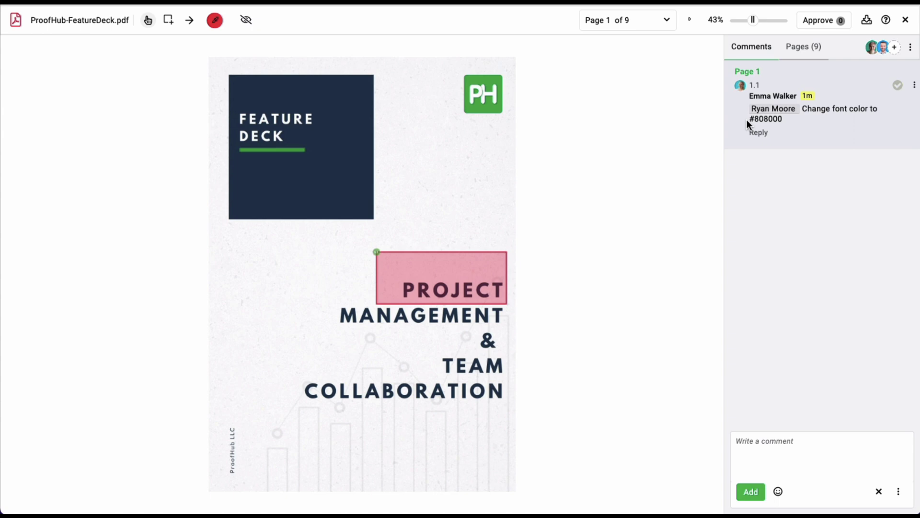
click(798, 50)
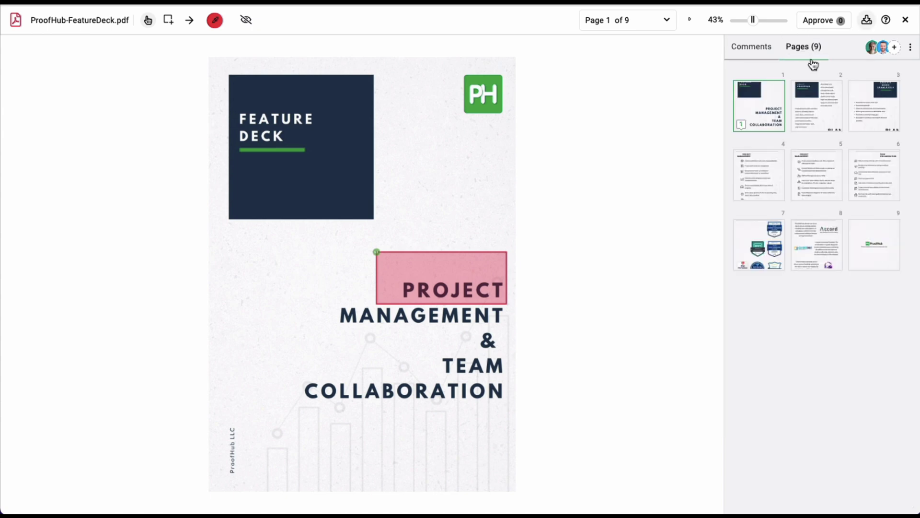
click(830, 29)
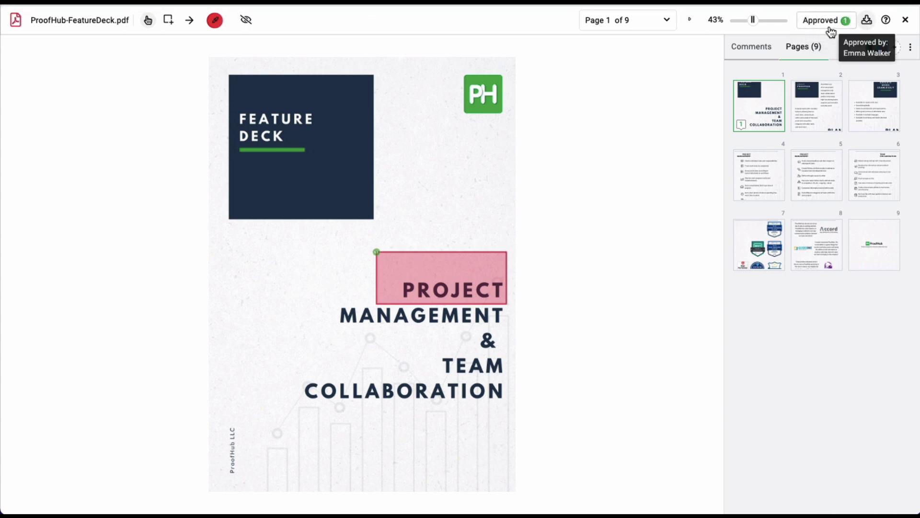
click(902, 27)
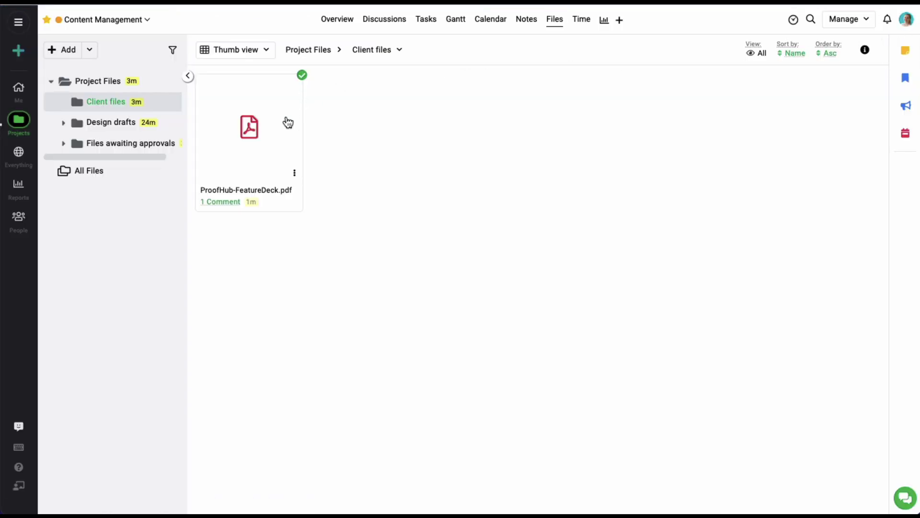
- In Project Files, select only Design draft 4.jpeg and view its properties (253.1 KB jpeg)
right_click(287, 120)
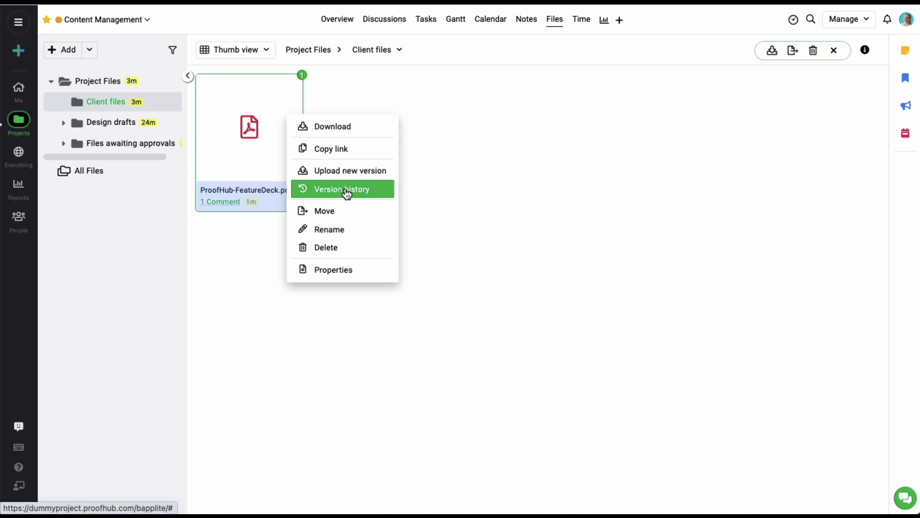
click(122, 81)
drag(228, 70, 625, 174)
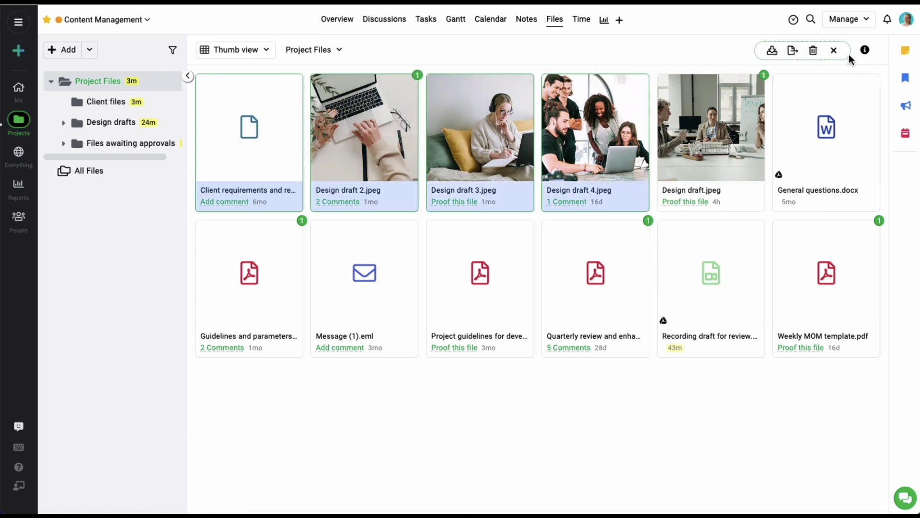
click(632, 119)
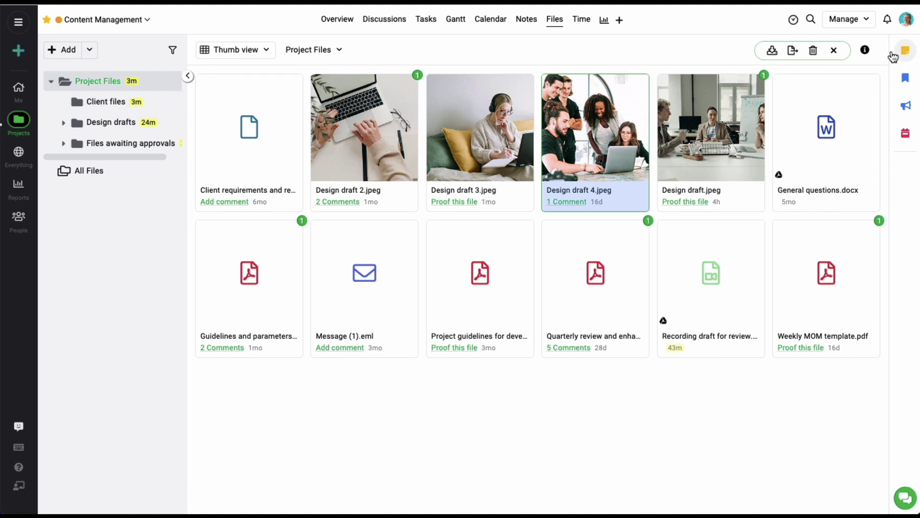
click(865, 51)
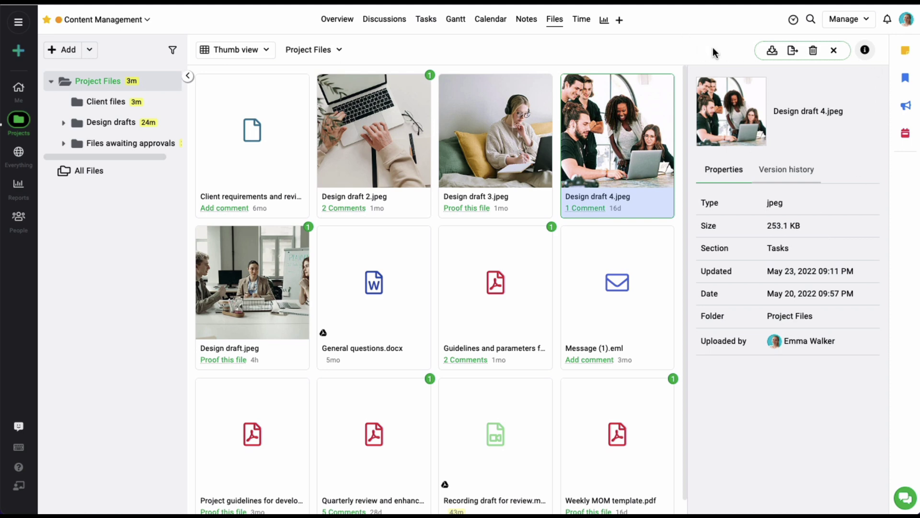
- Copy the Proofing link for Design draft 3.jpeg, then hide the file details panel
right_click(487, 140)
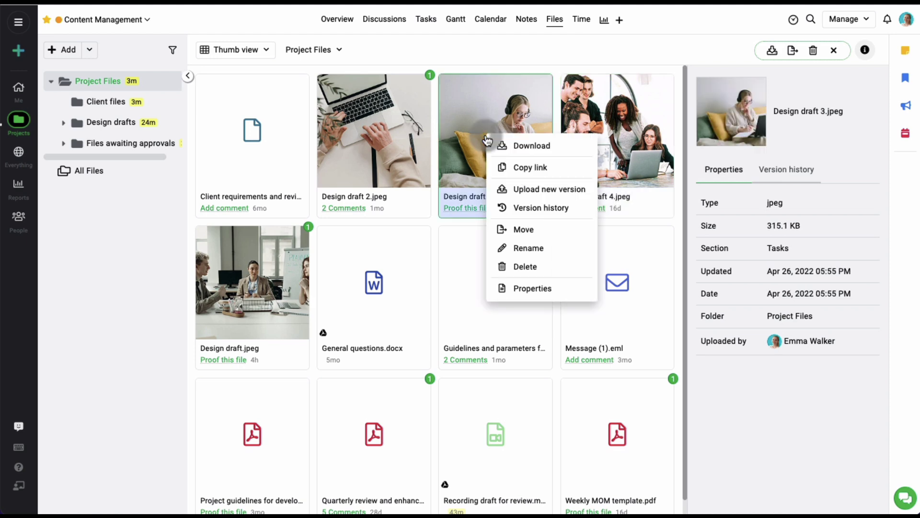
click(533, 168)
click(534, 192)
click(561, 290)
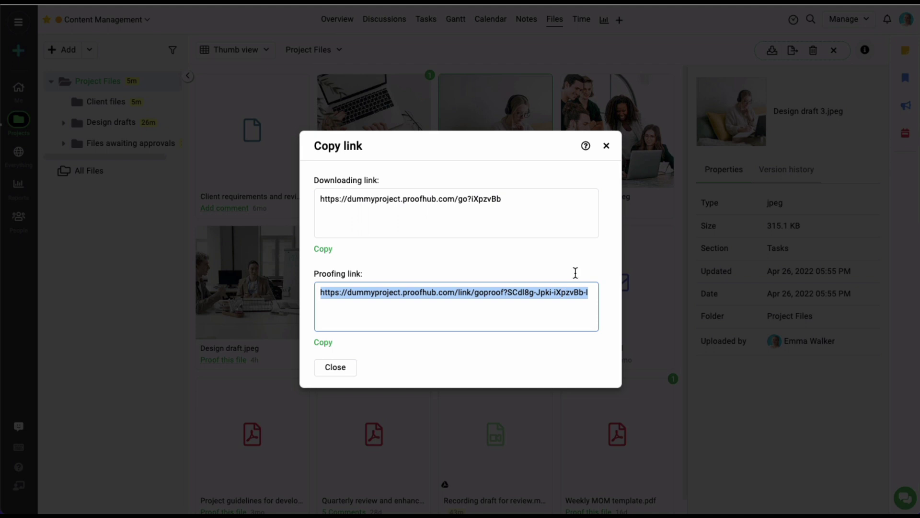
click(607, 145)
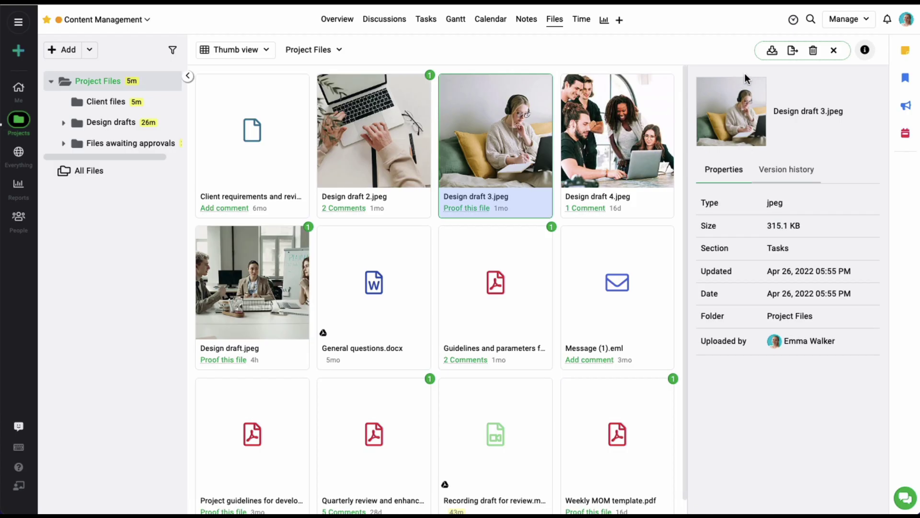
click(865, 50)
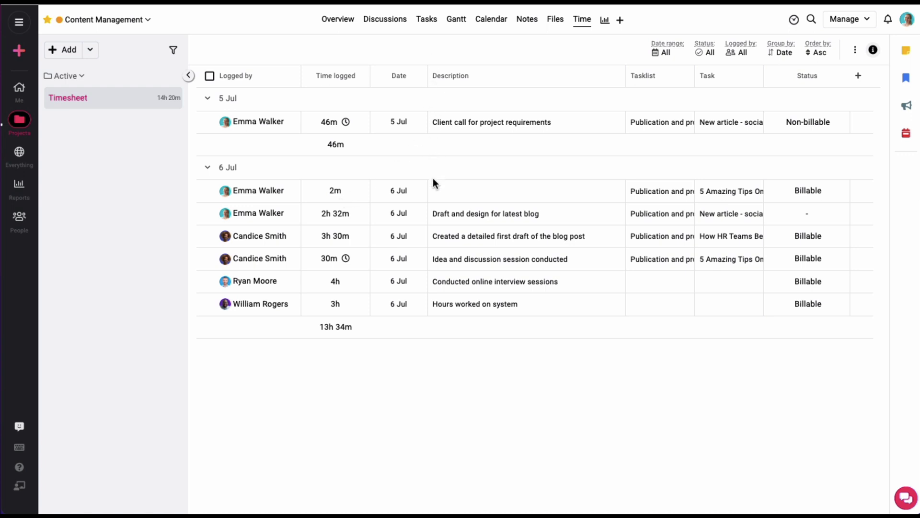
- Create a timesheet titled 'Project timesheet' in Content Management
click(90, 50)
click(90, 91)
text(Project timesheet)
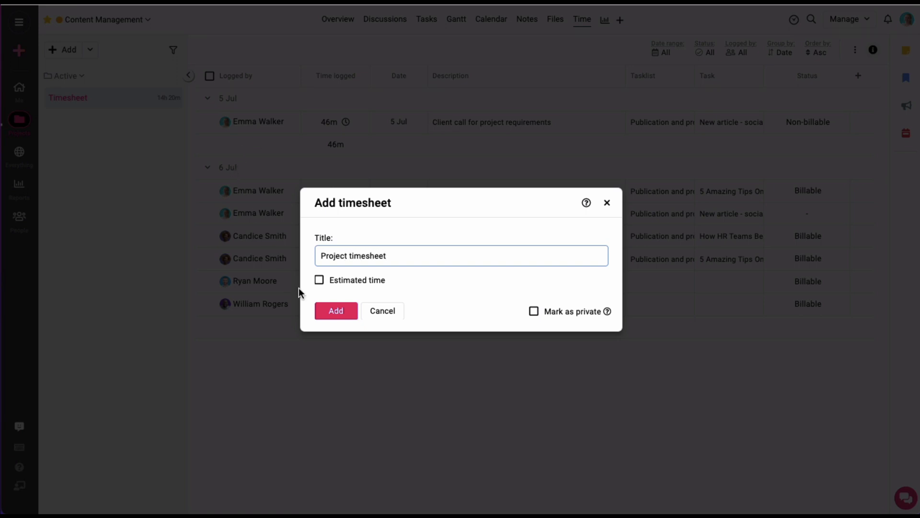
click(338, 311)
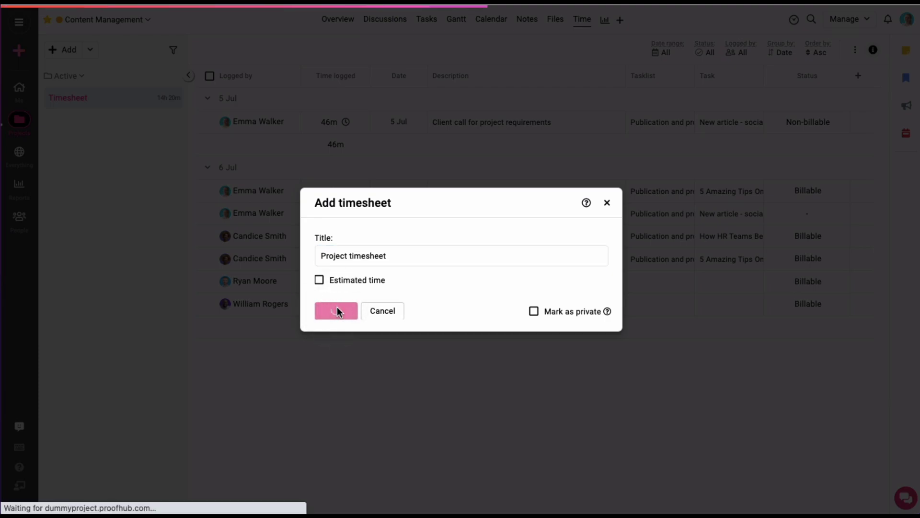